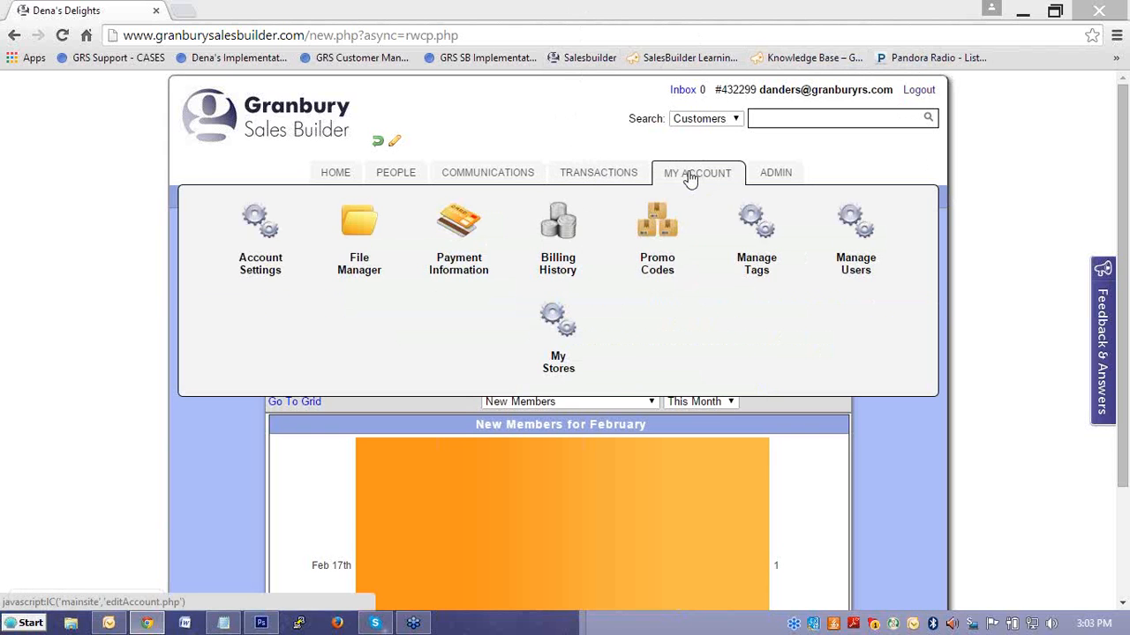
# Open the account settings and save the form with Email & Password as the Customer Login/Signin Type.
pyautogui.click(691, 177)
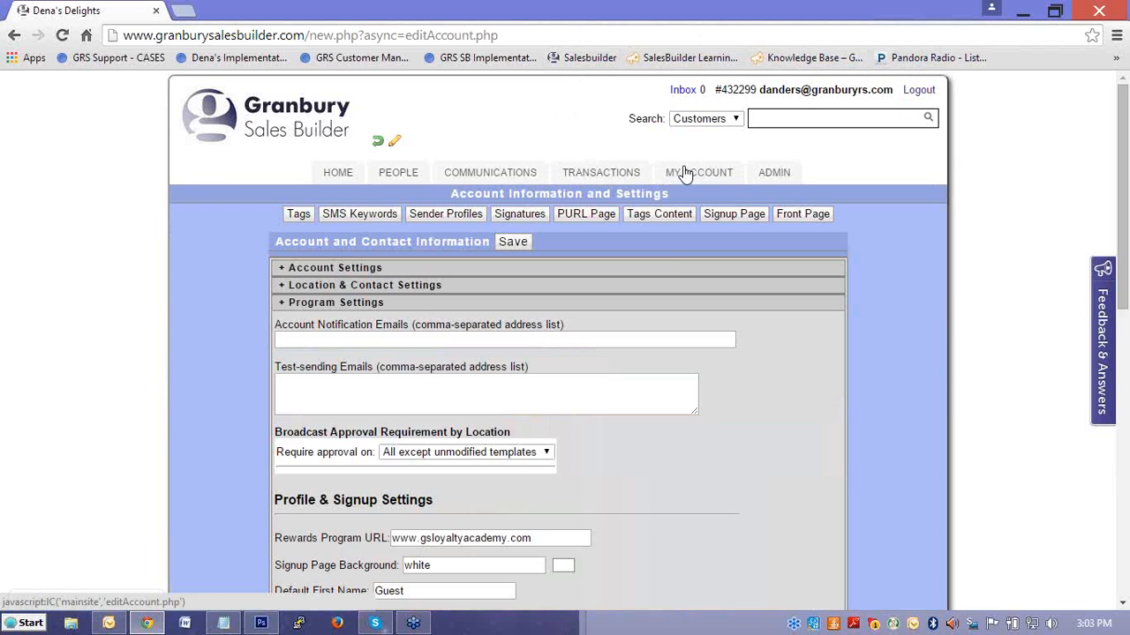
pyautogui.scroll(-3, 658, 265)
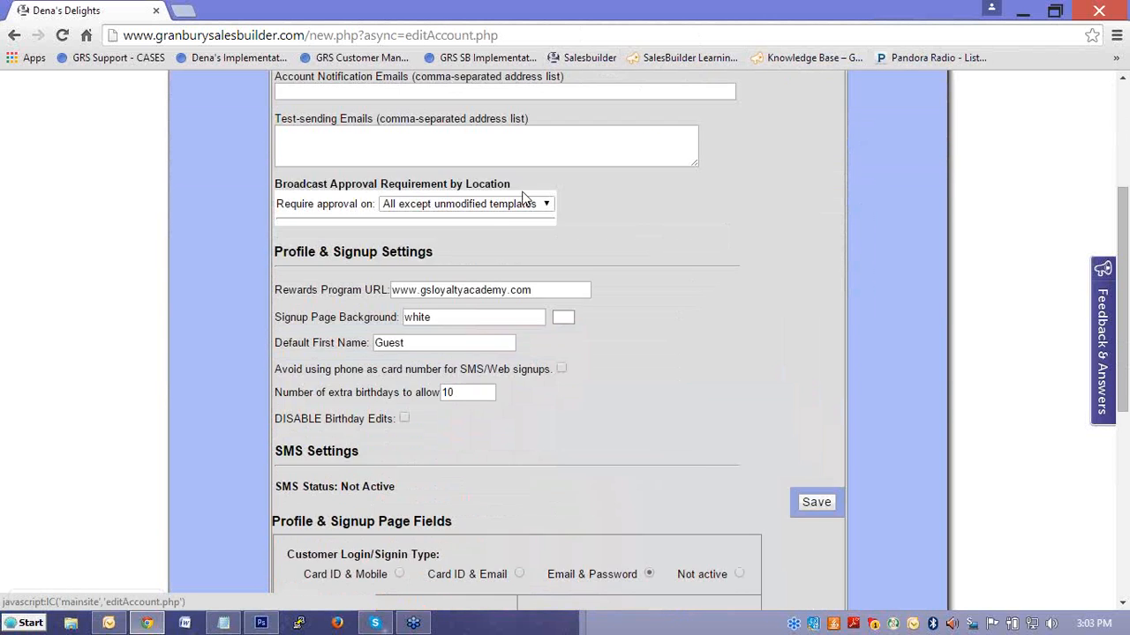
pyautogui.scroll(1, 516, 198)
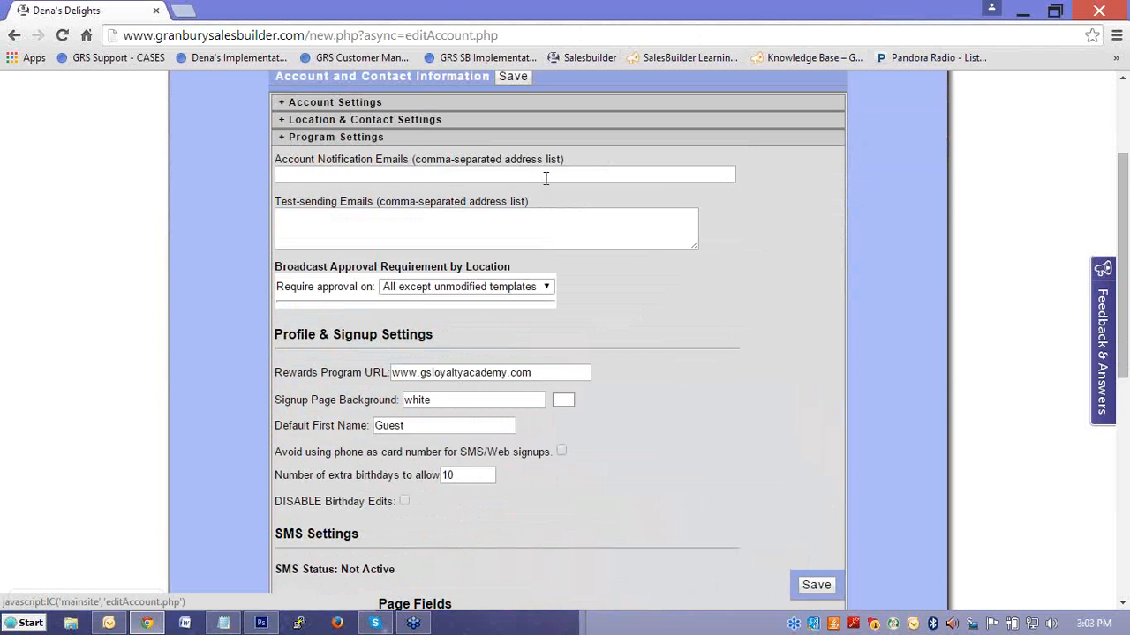
pyautogui.scroll(-1, 535, 169)
pyautogui.scroll(-1, 535, 169)
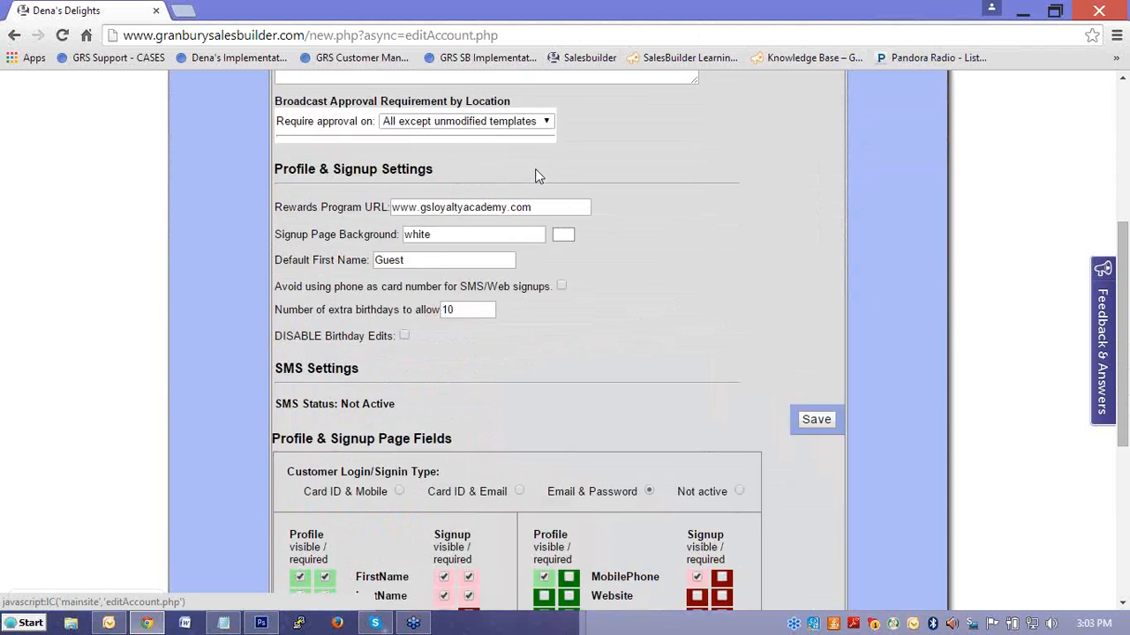
pyautogui.scroll(2, 535, 168)
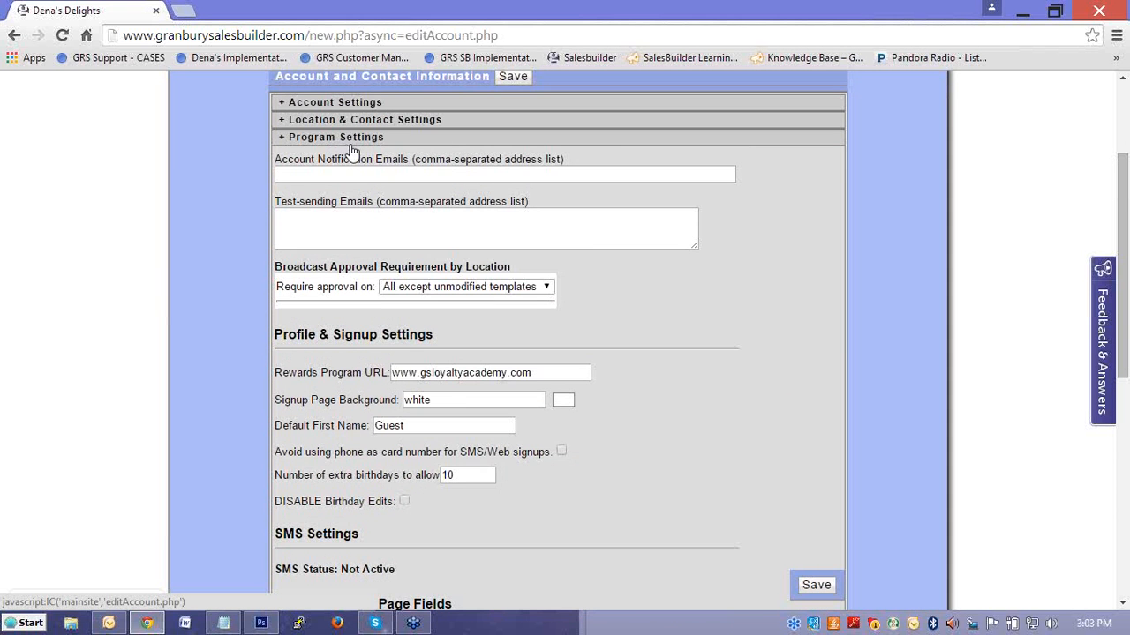
pyautogui.scroll(-3, 473, 320)
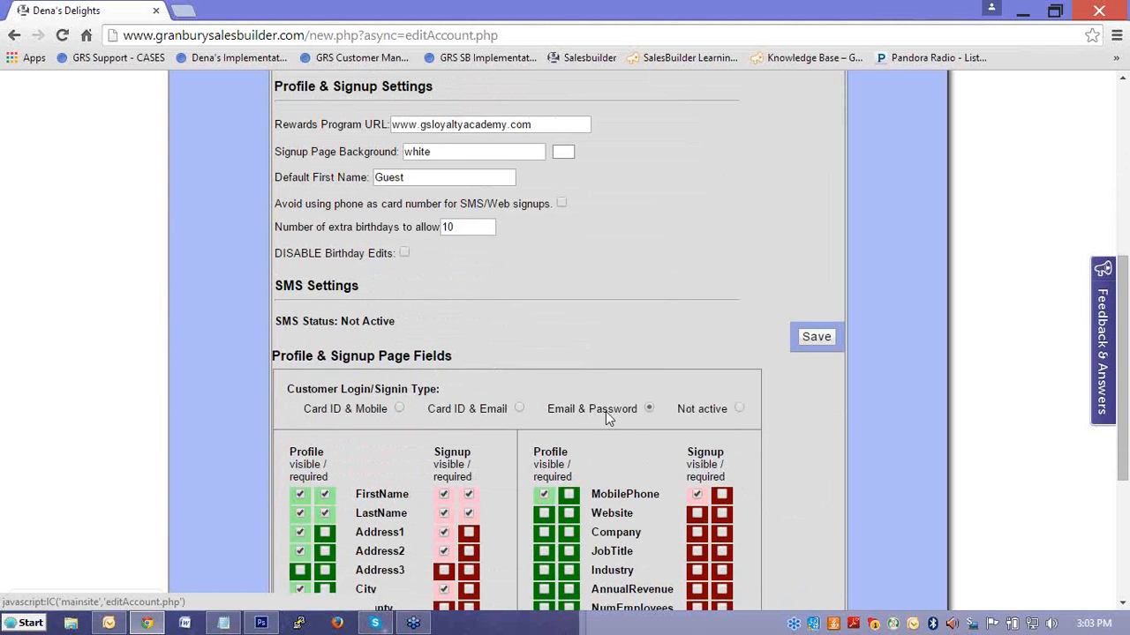
pyautogui.click(739, 408)
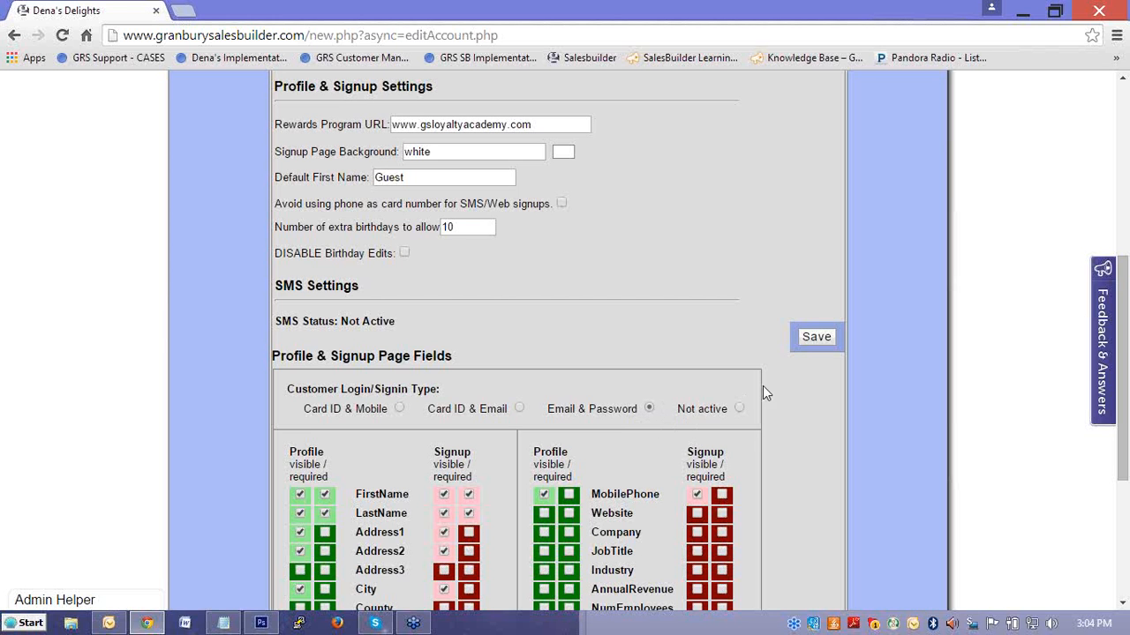
pyautogui.click(808, 345)
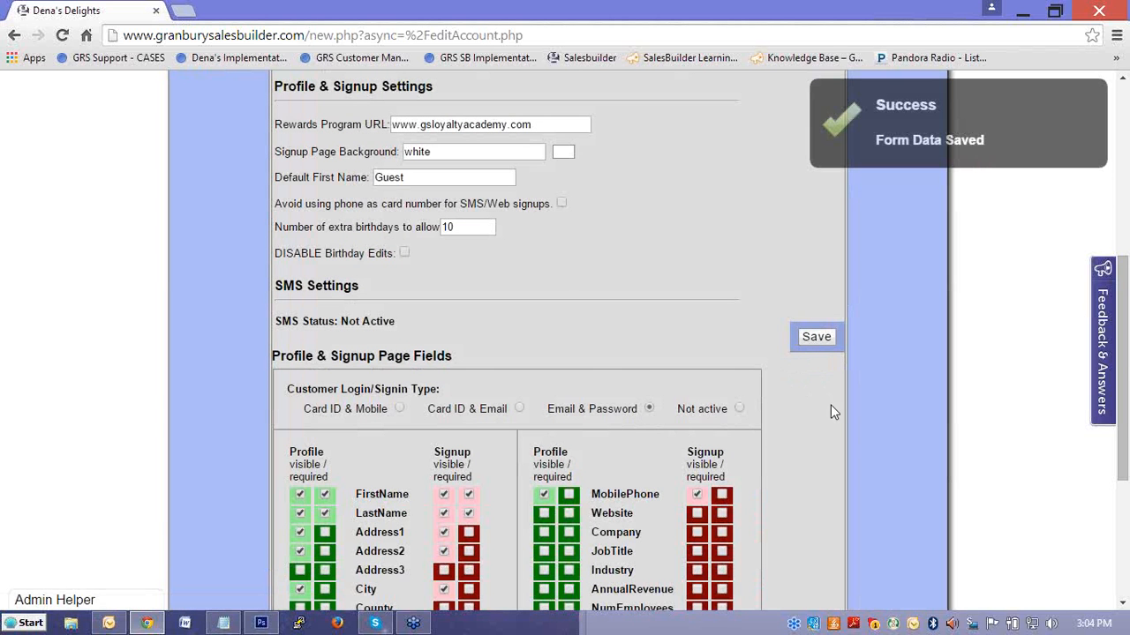
# Return to the account's home dashboard and open the customer Login Page.
pyautogui.scroll(2, 793, 339)
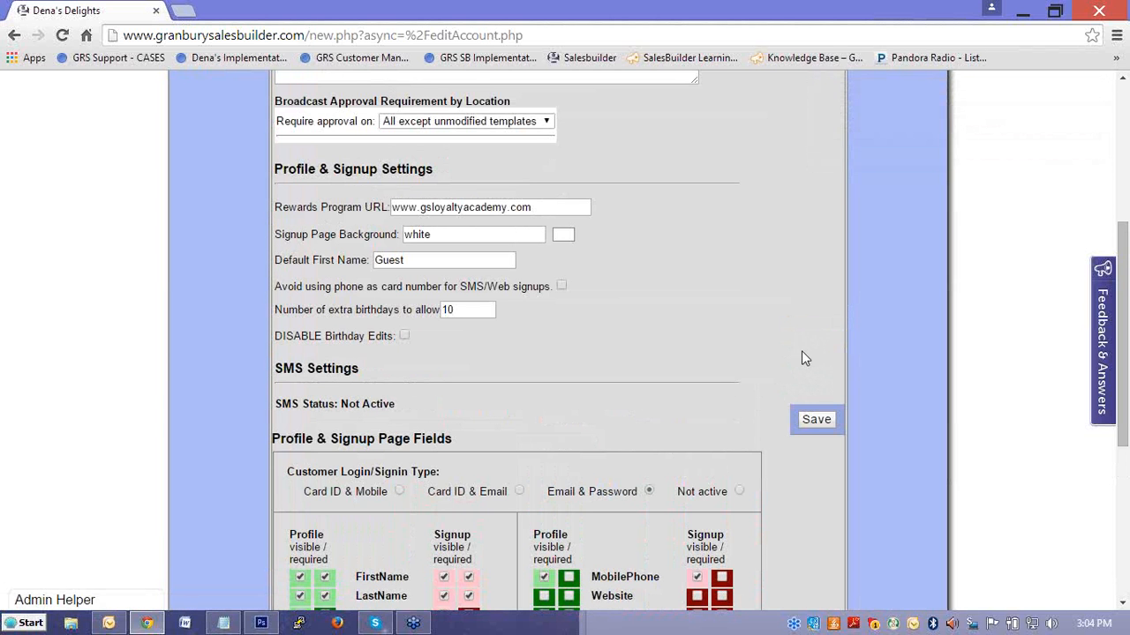
pyautogui.scroll(8, 795, 319)
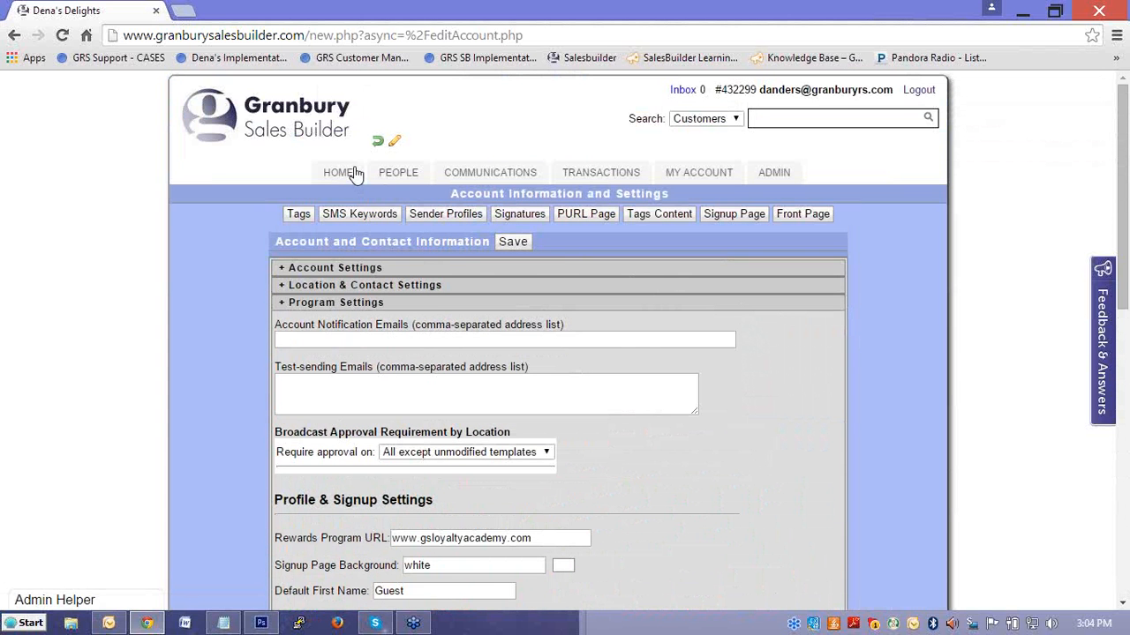
pyautogui.click(346, 176)
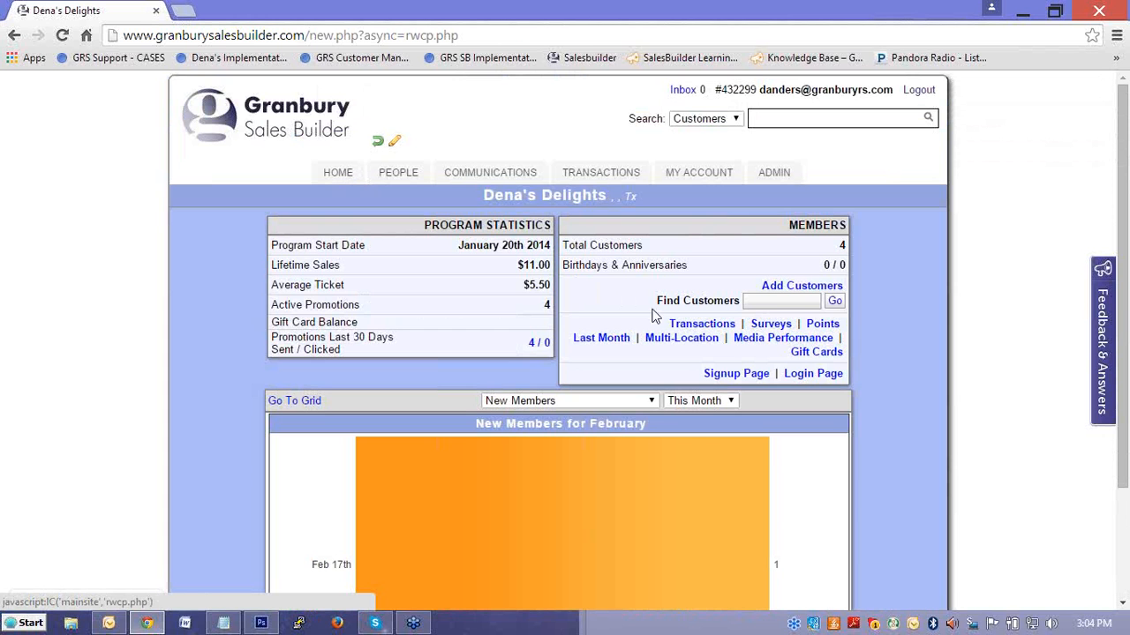
pyautogui.click(807, 374)
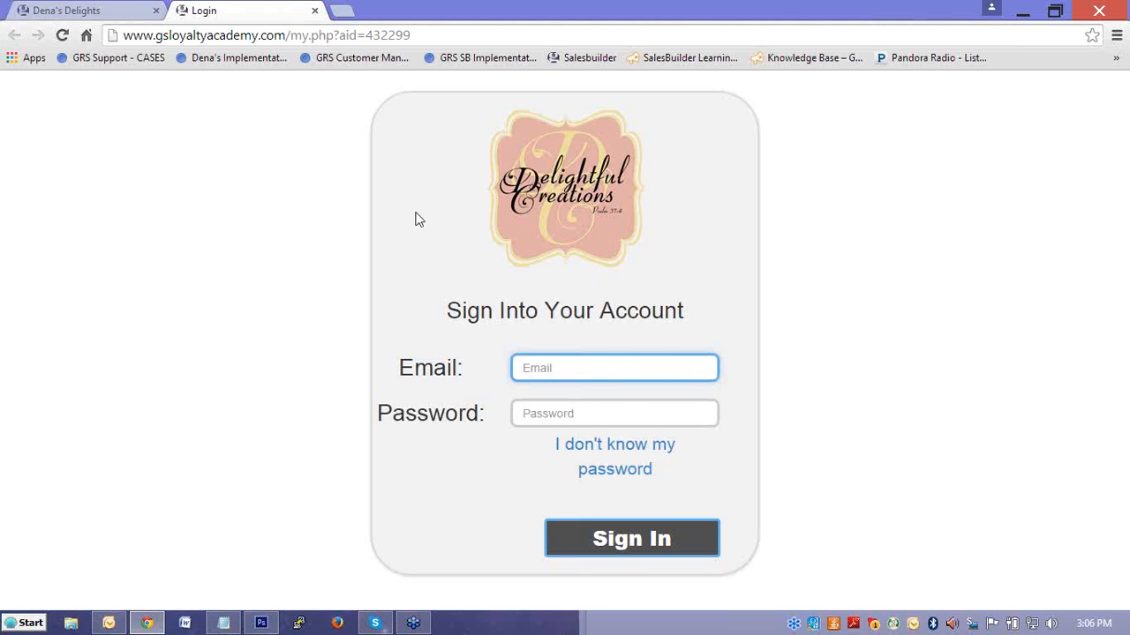
# Switch back to the Dena's Delights admin site and open its account settings again.
pyautogui.click(104, 11)
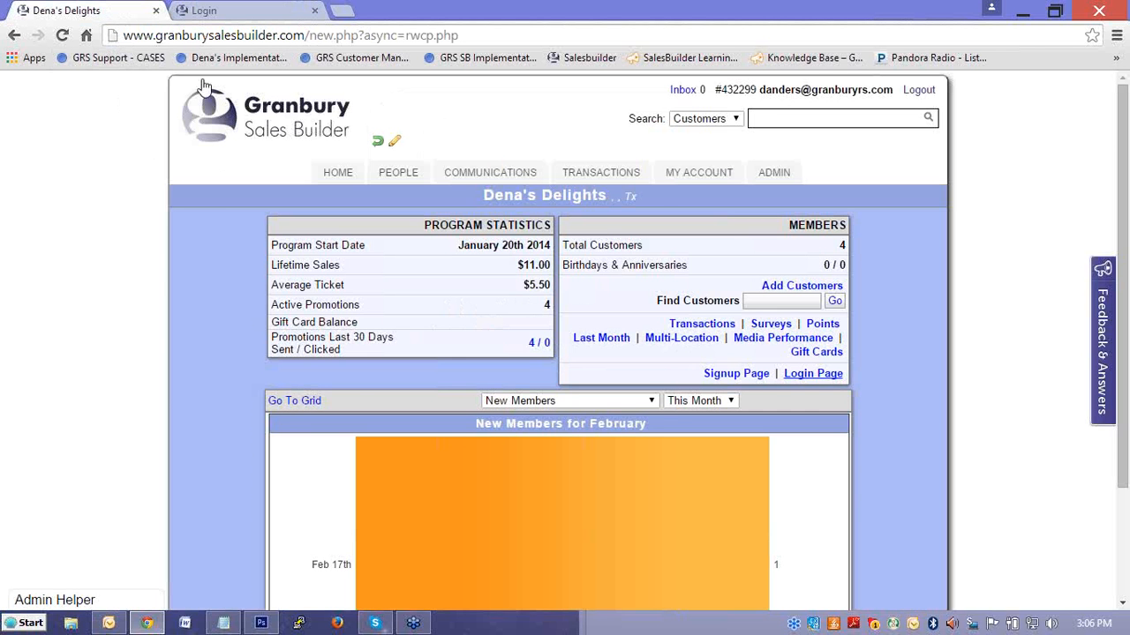
pyautogui.moveTo(689, 175)
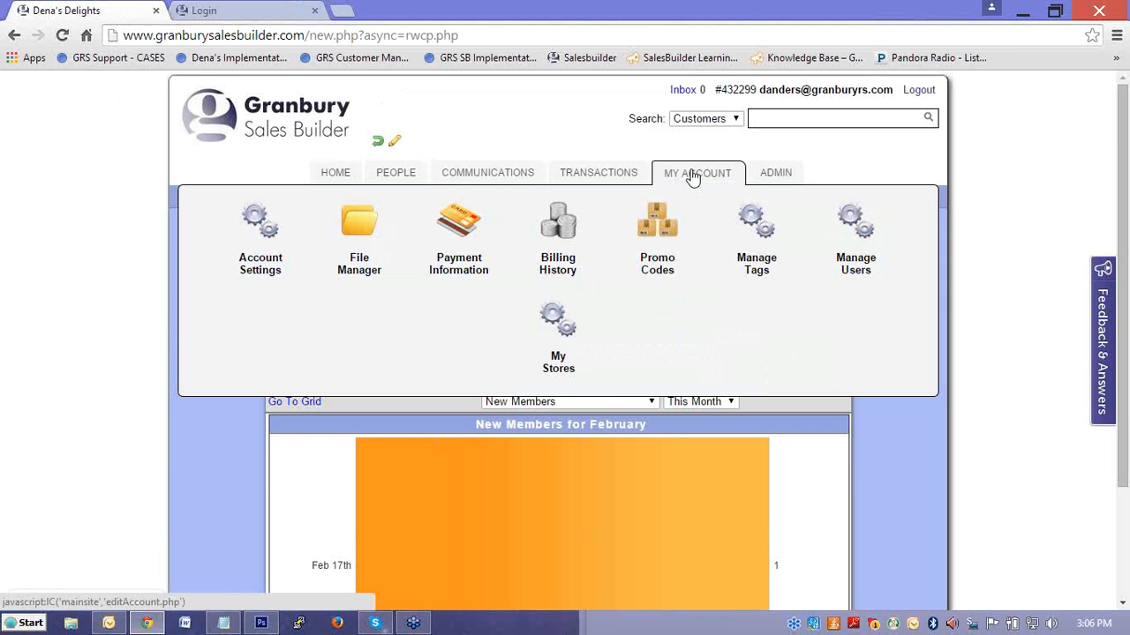
pyautogui.click(692, 175)
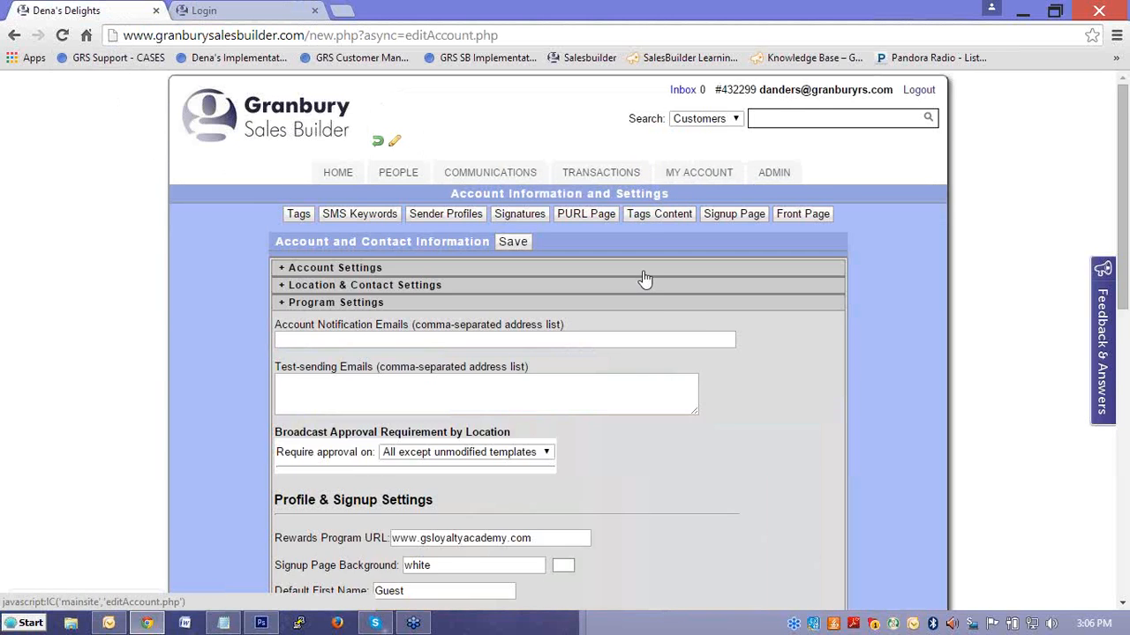
# Expand Point Settings and reveal the extra points settings with the Additional Point Balances.
pyautogui.scroll(-1, 644, 279)
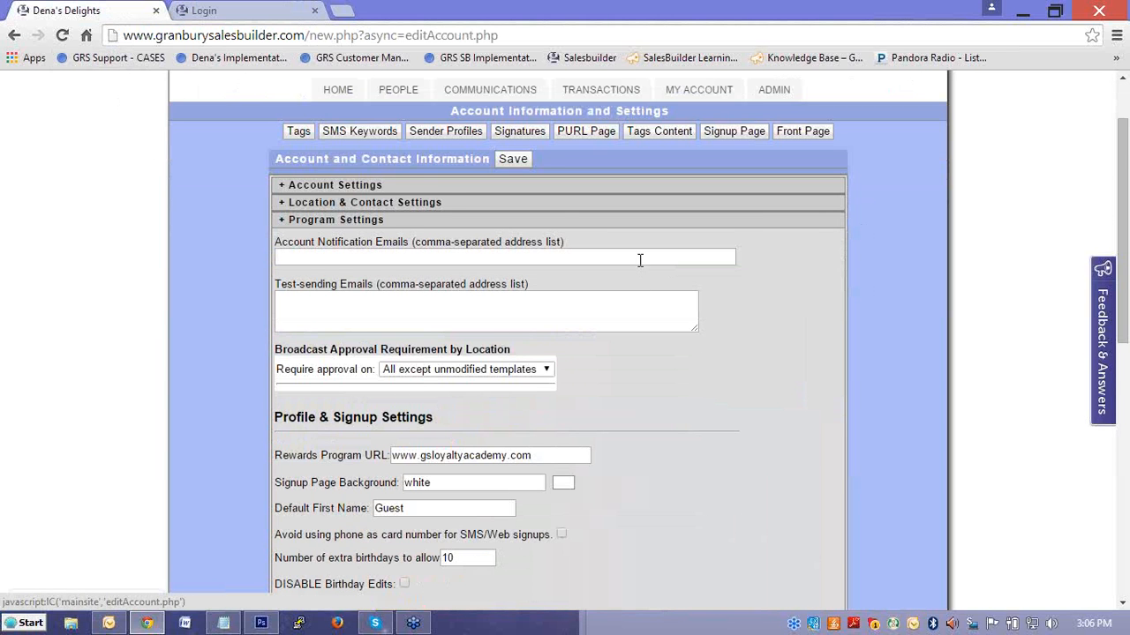
pyautogui.scroll(-1, 640, 260)
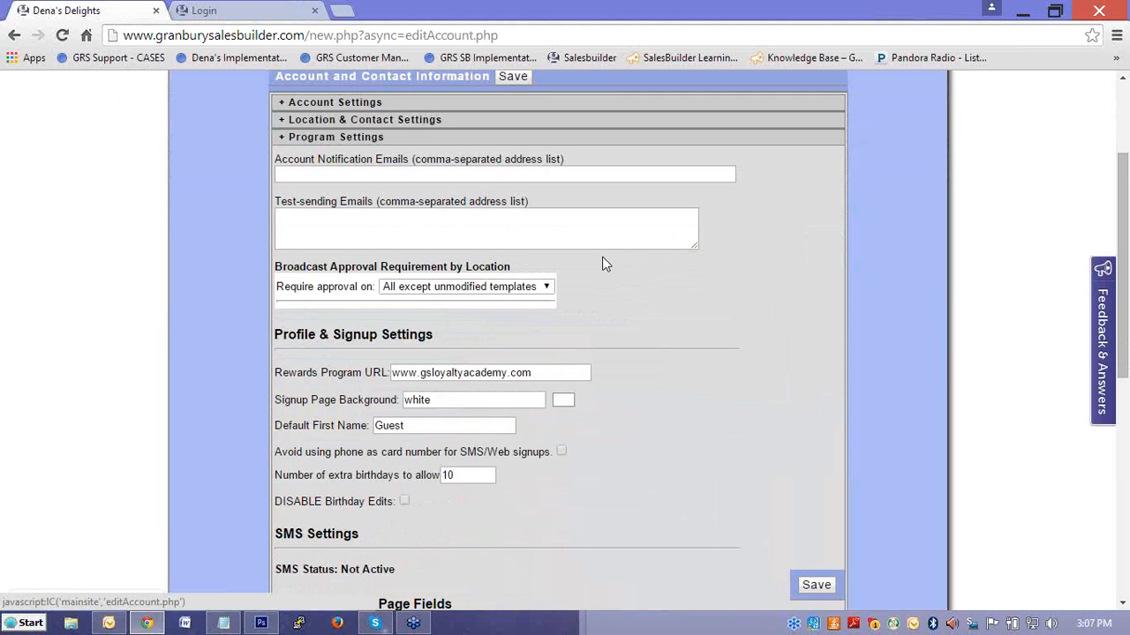
pyautogui.scroll(-4, 604, 259)
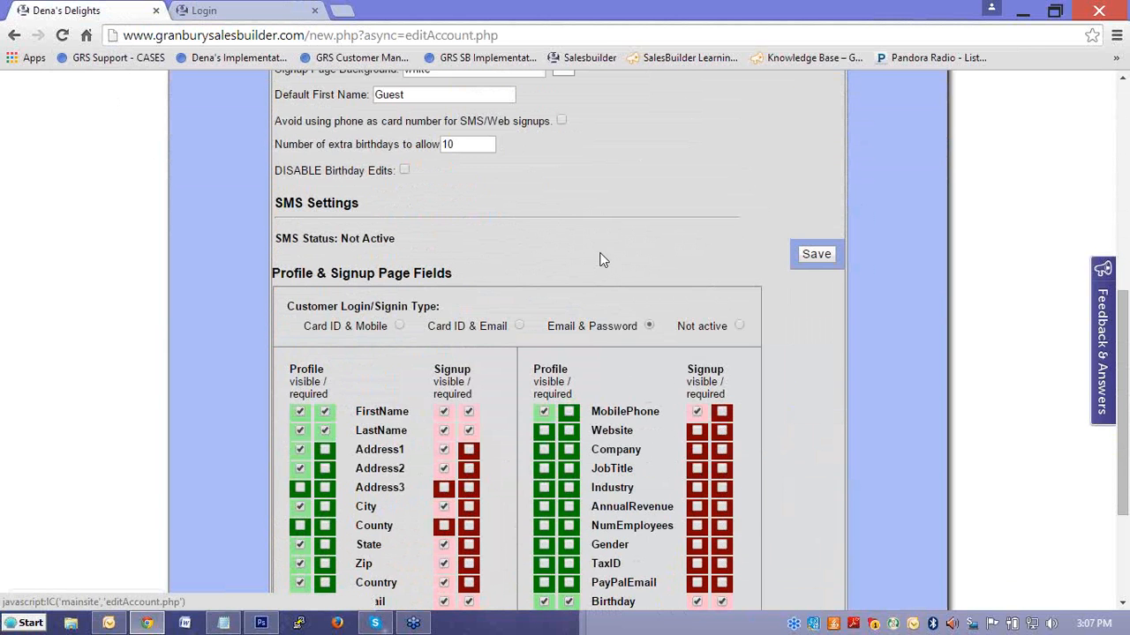
pyautogui.scroll(-2, 600, 259)
pyautogui.click(357, 499)
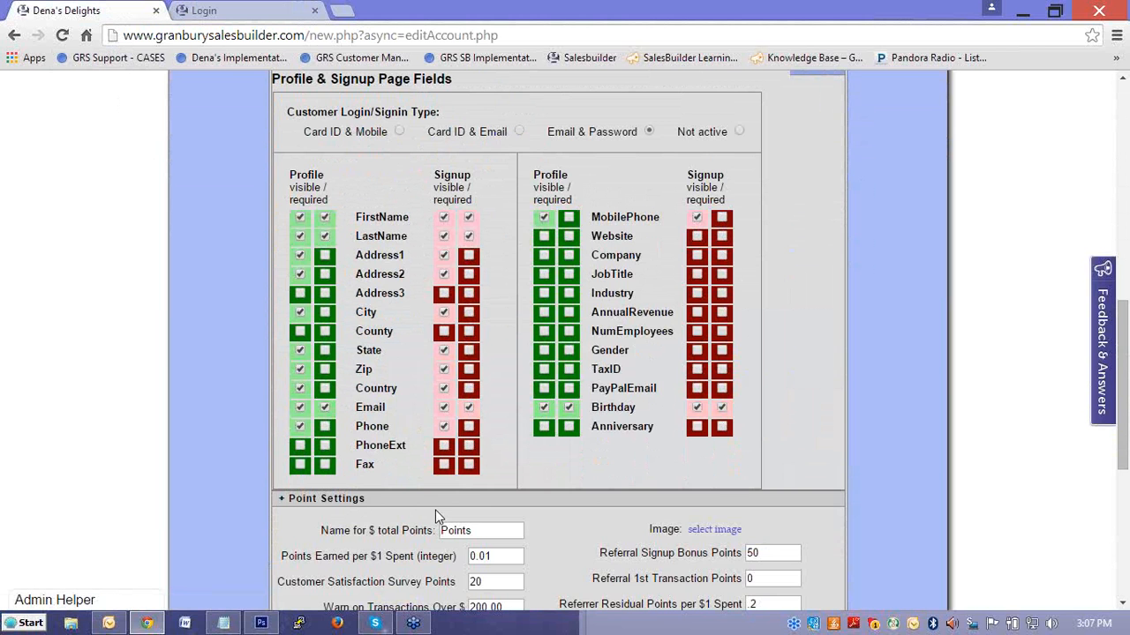
pyautogui.scroll(-1, 435, 510)
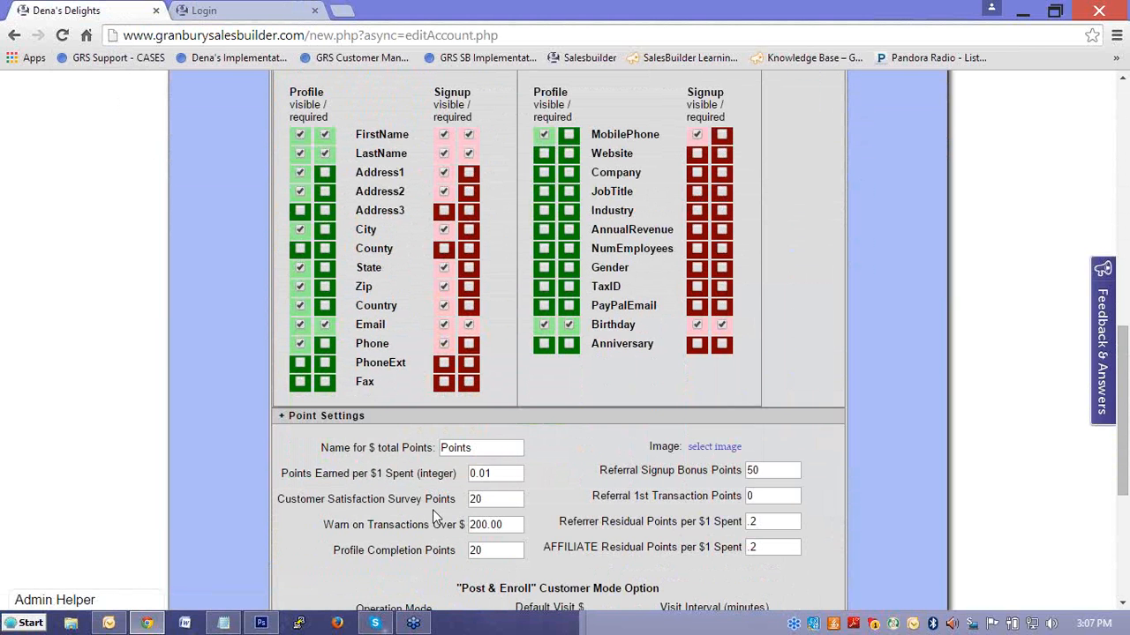
pyautogui.scroll(-4, 435, 517)
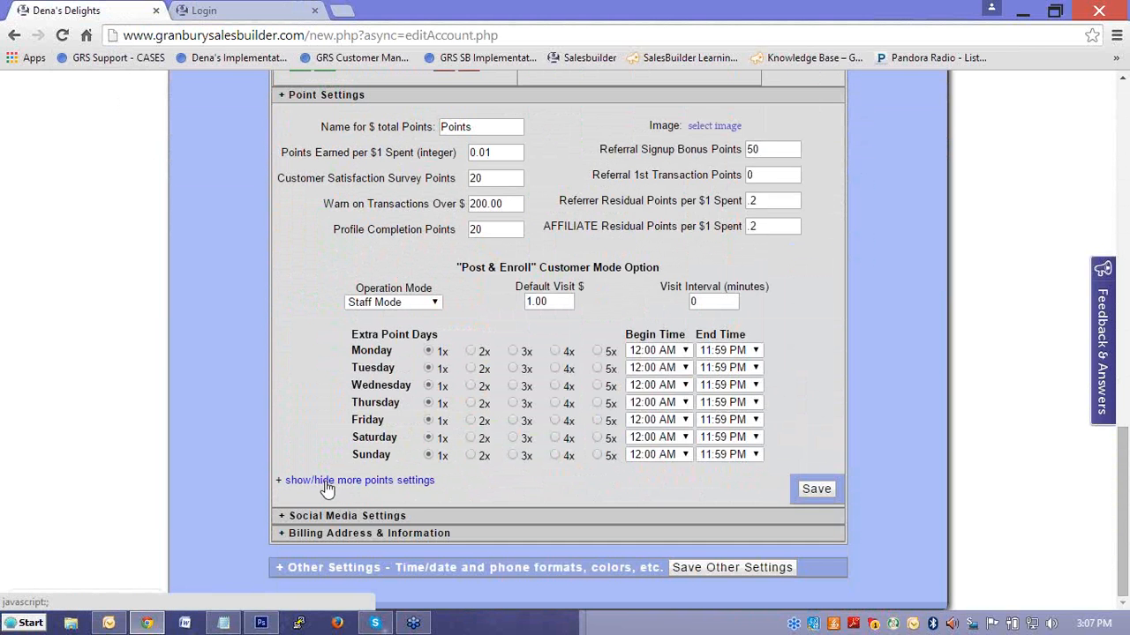
pyautogui.click(331, 484)
pyautogui.scroll(-1, 395, 481)
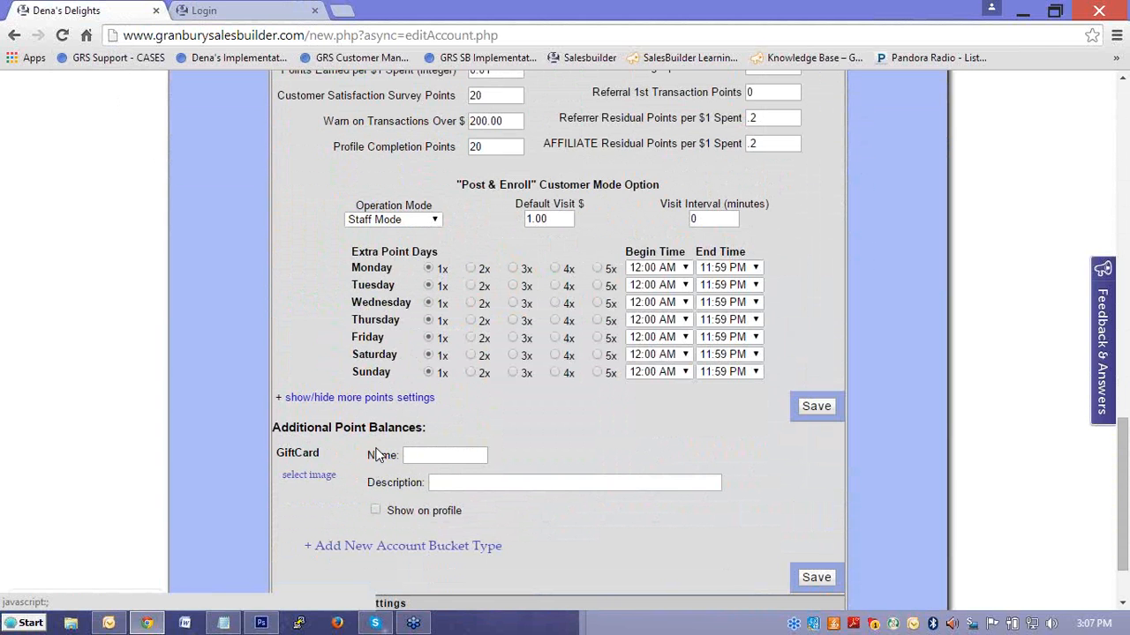
# Name the GiftCard additional point balance "Gift Card Balance".
pyautogui.click(426, 455)
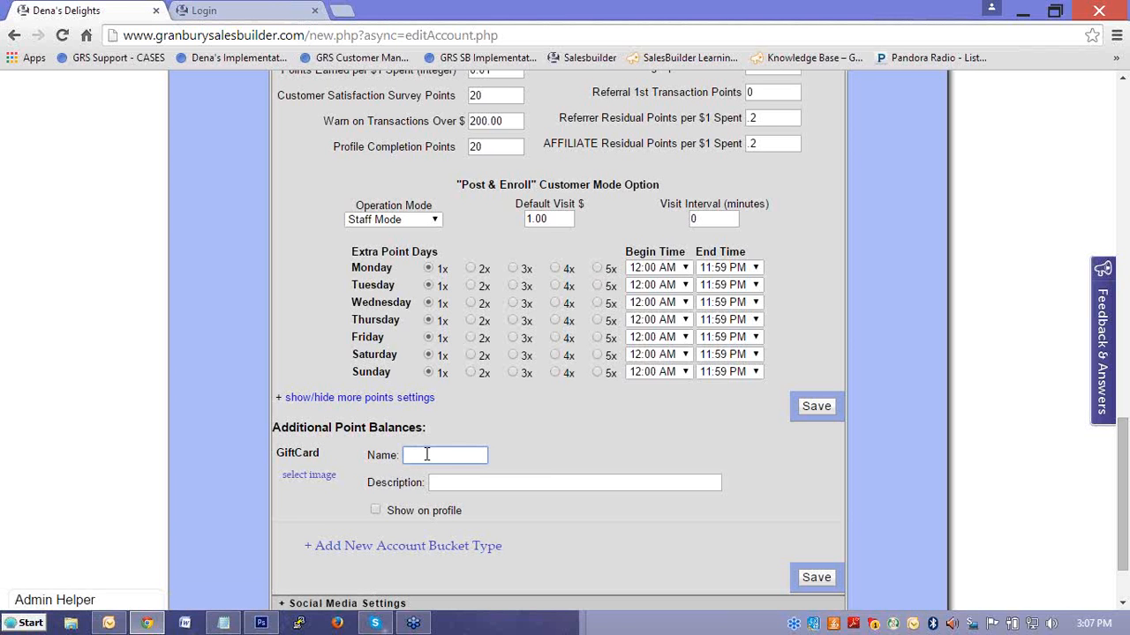
pyautogui.write('Gift Card Baloa')
pyautogui.press('BackSpace')
pyautogui.press('BackSpace')
pyautogui.write('ance')
# Enter "Gift Card Balance" as the GiftCard balance's description.
pyautogui.click(443, 481)
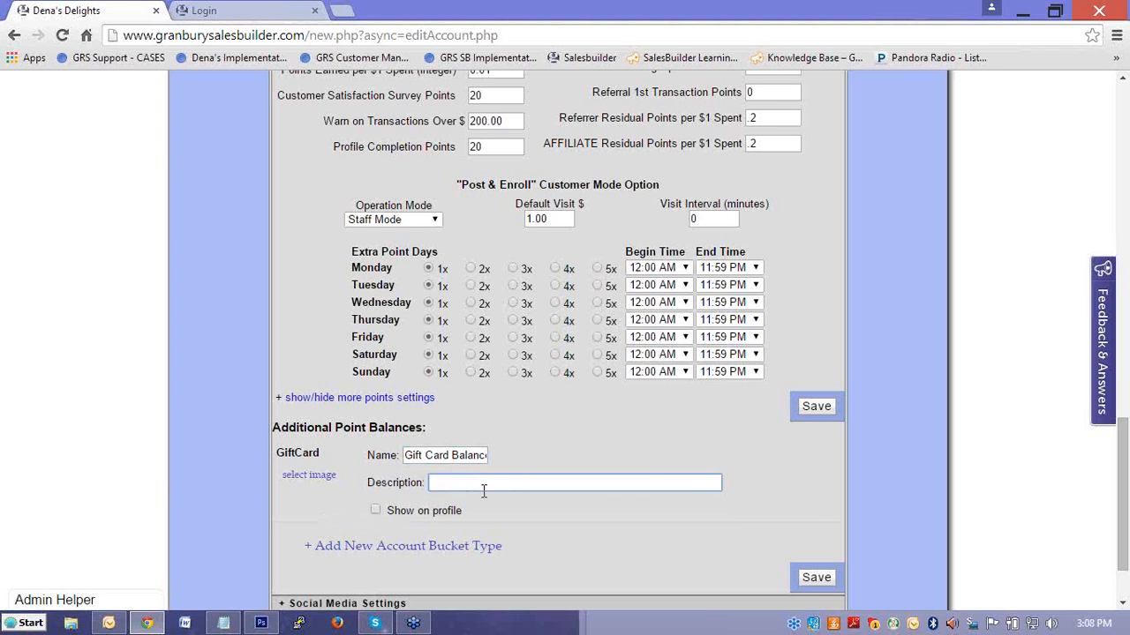
pyautogui.write('Gift Card Balance')
# Assign testlogo.png as the GiftCard balance's image and save the account settings.
pyautogui.click(320, 477)
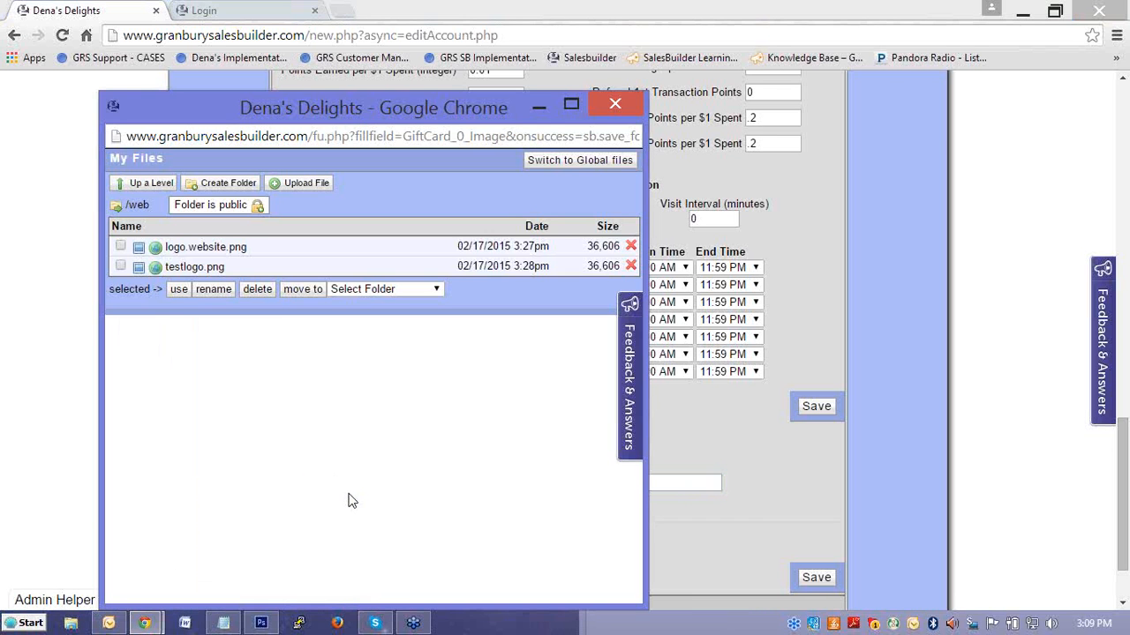
pyautogui.click(120, 268)
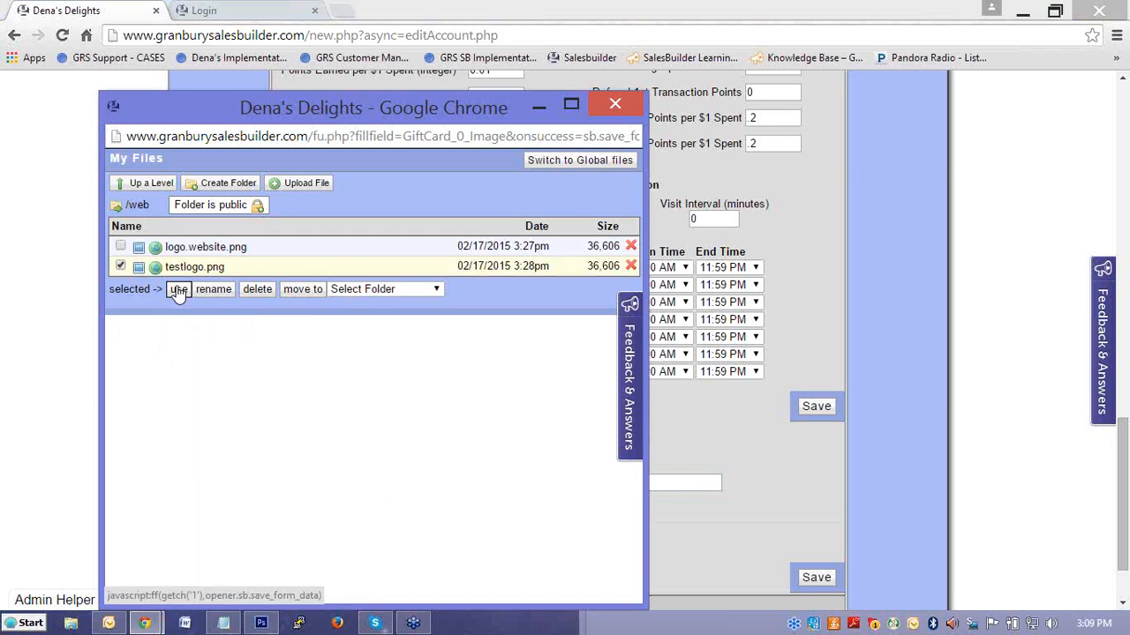
pyautogui.click(178, 291)
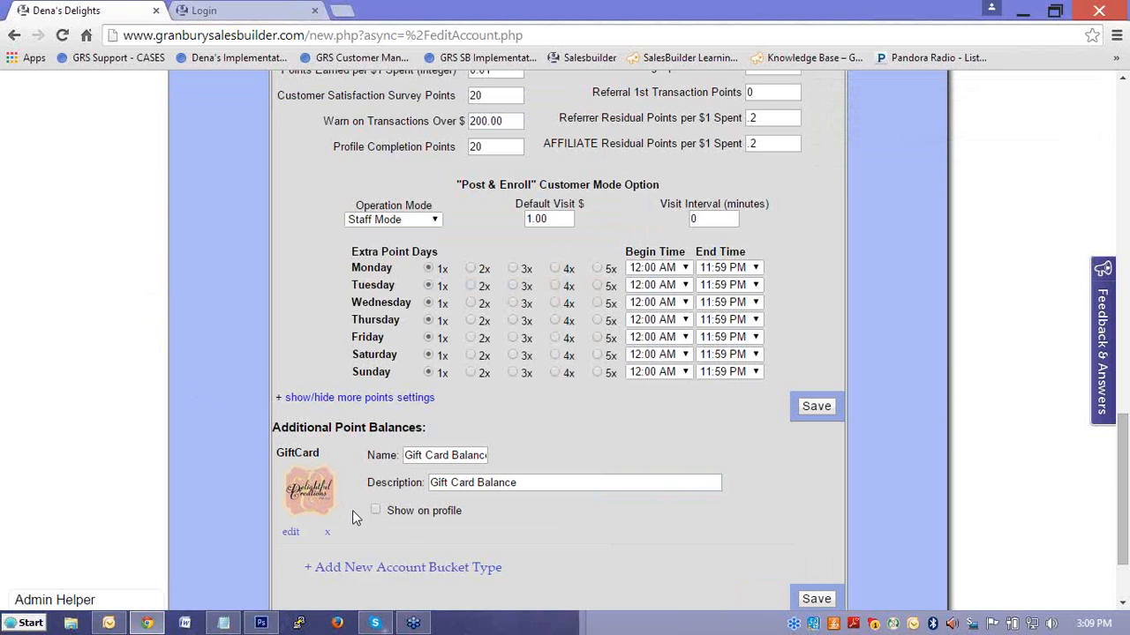
pyautogui.click(816, 408)
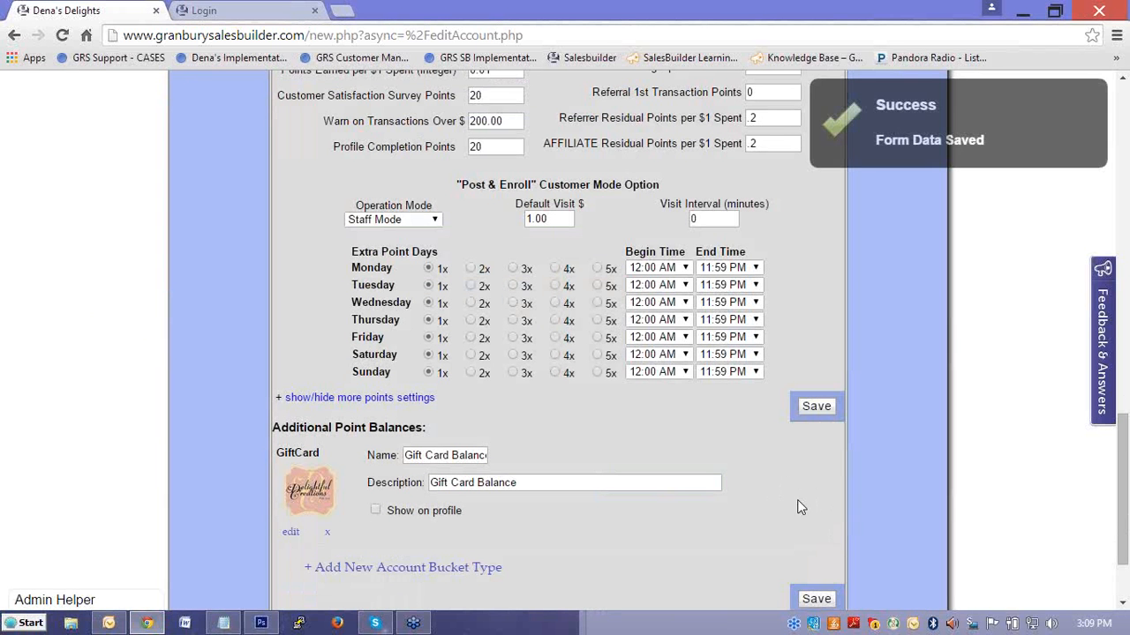
# Check the customer login page and select its web address, then return to the account settings page.
pyautogui.scroll(5, 801, 463)
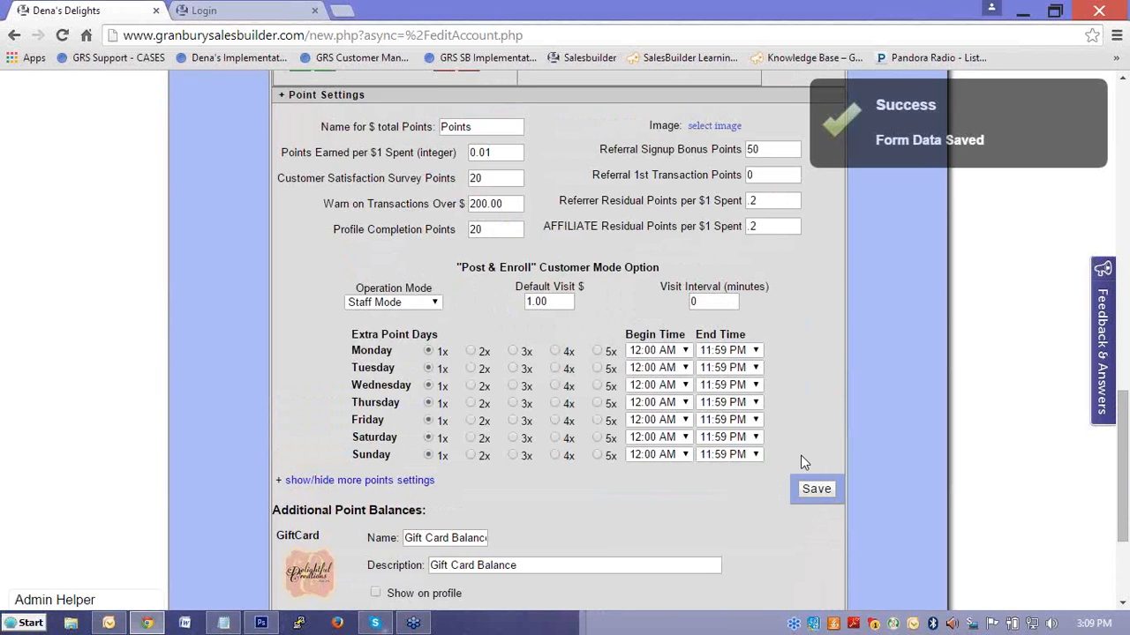
pyautogui.scroll(3, 812, 466)
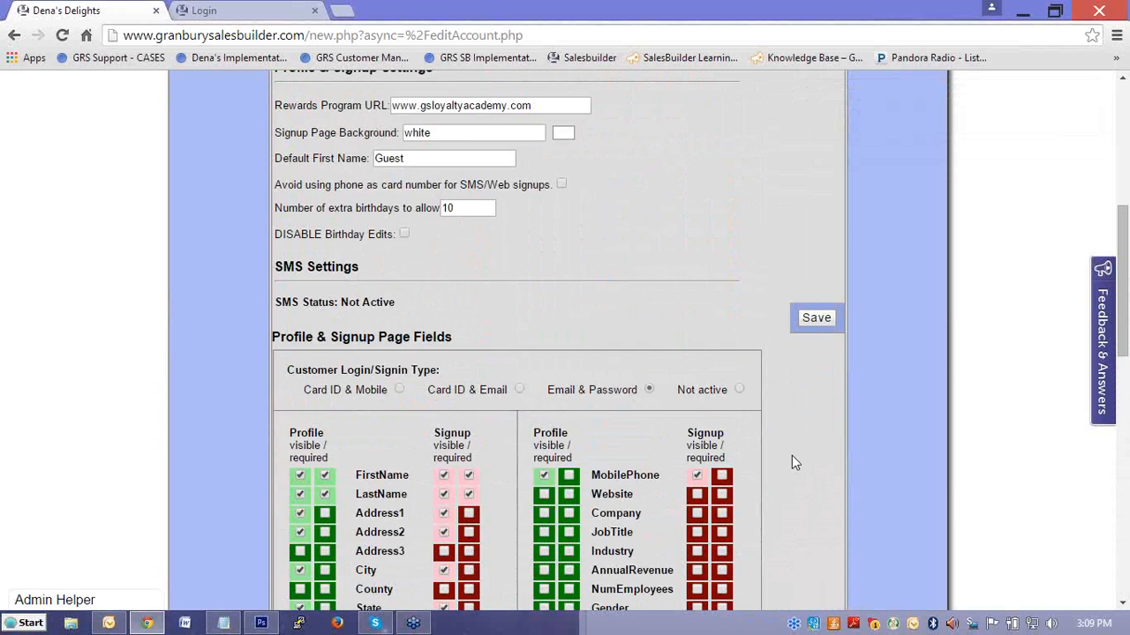
pyautogui.scroll(1, 775, 457)
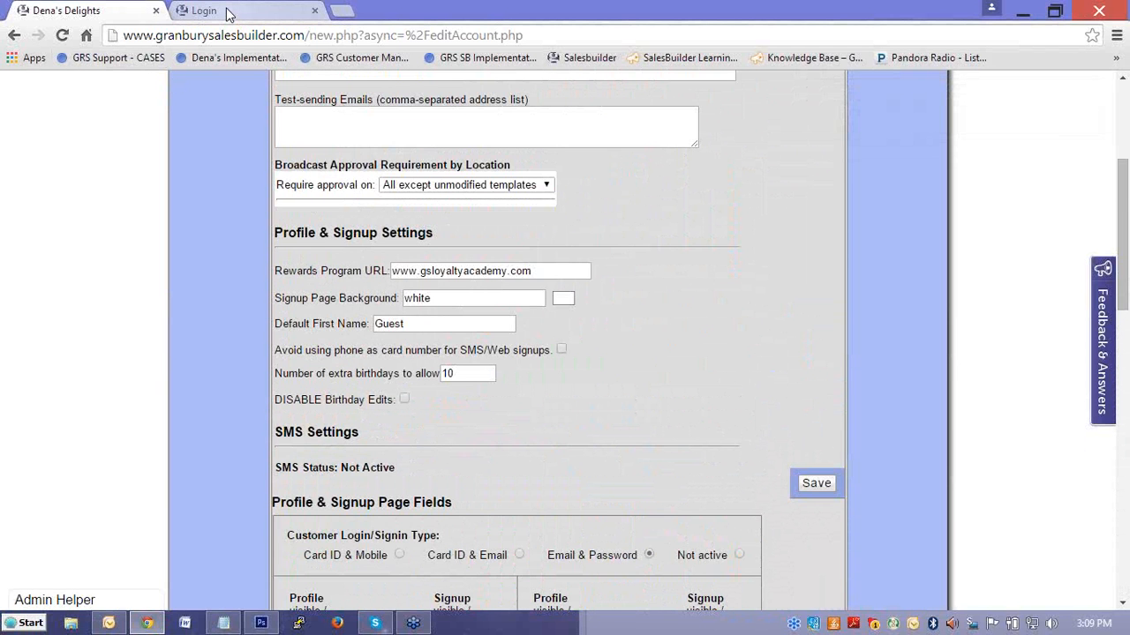
pyautogui.click(232, 13)
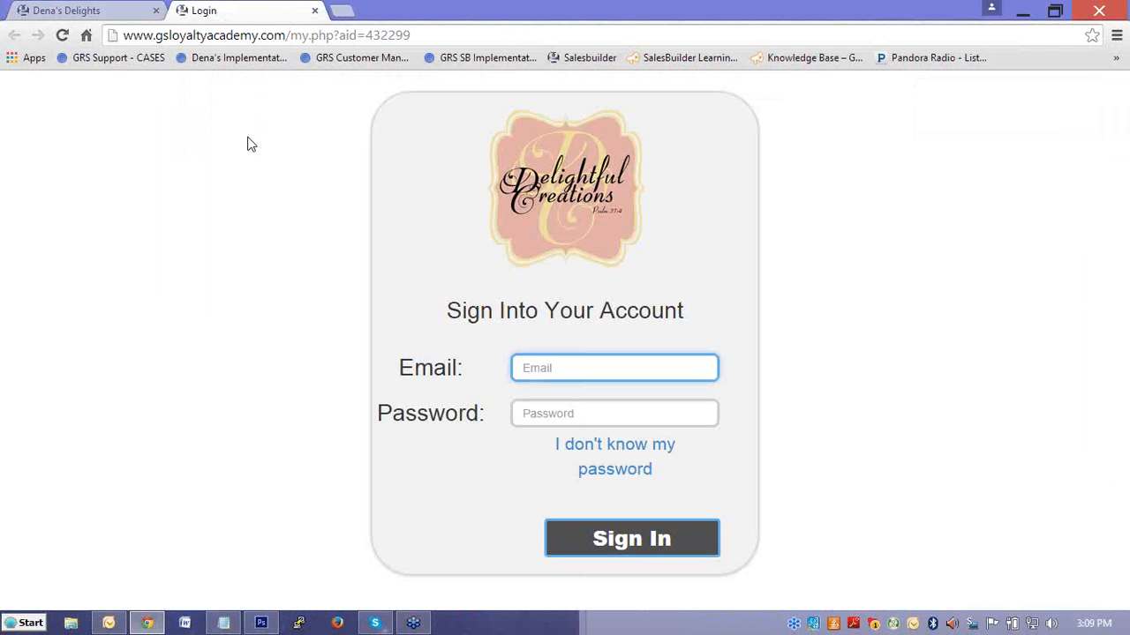
pyautogui.click(430, 34)
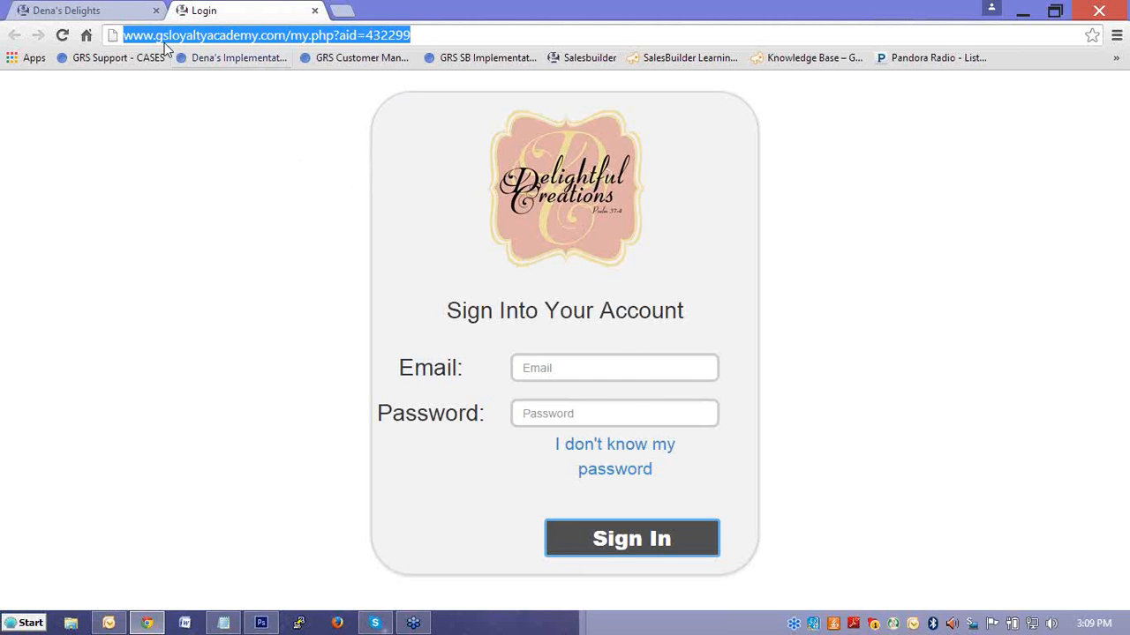
pyautogui.click(123, 13)
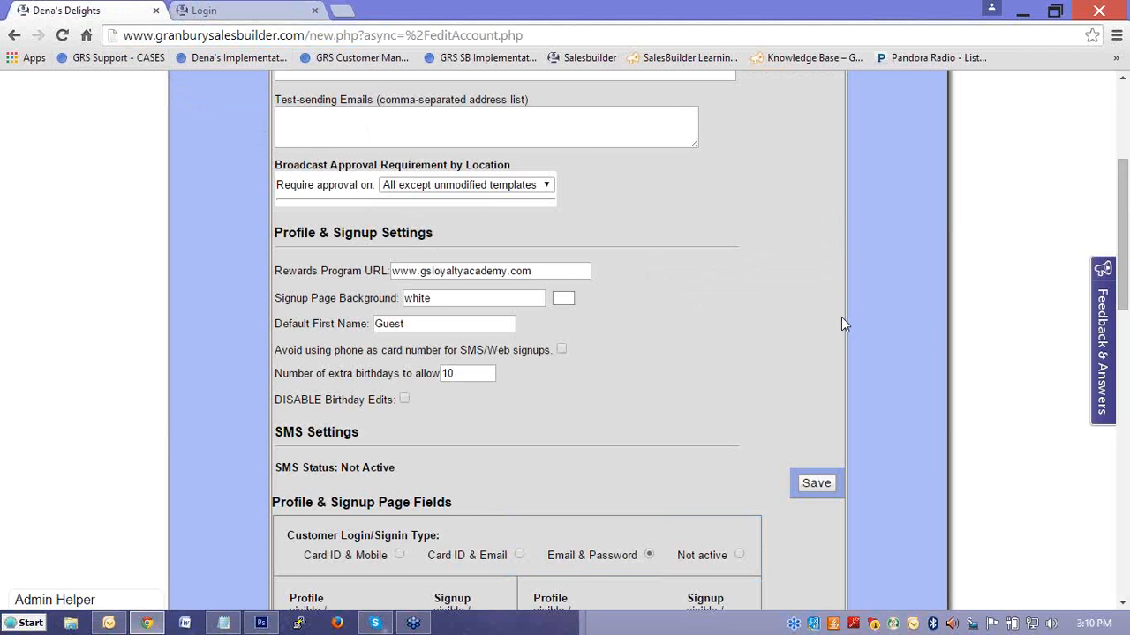
# Open the member signup page content for editing from the account settings.
pyautogui.scroll(1, 843, 328)
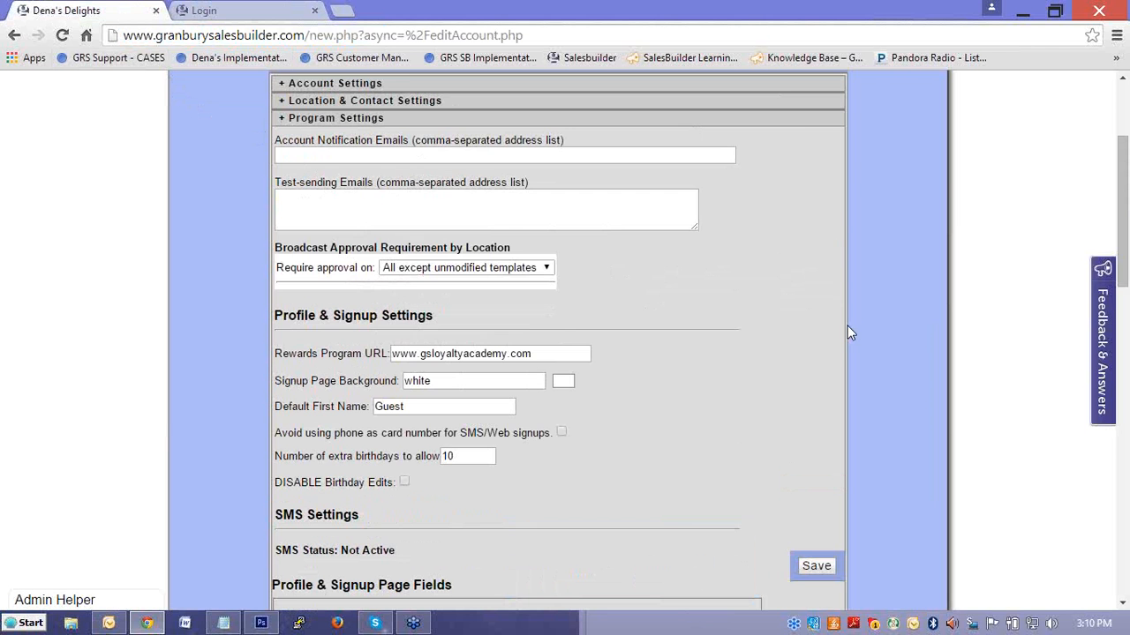
pyautogui.scroll(2, 846, 329)
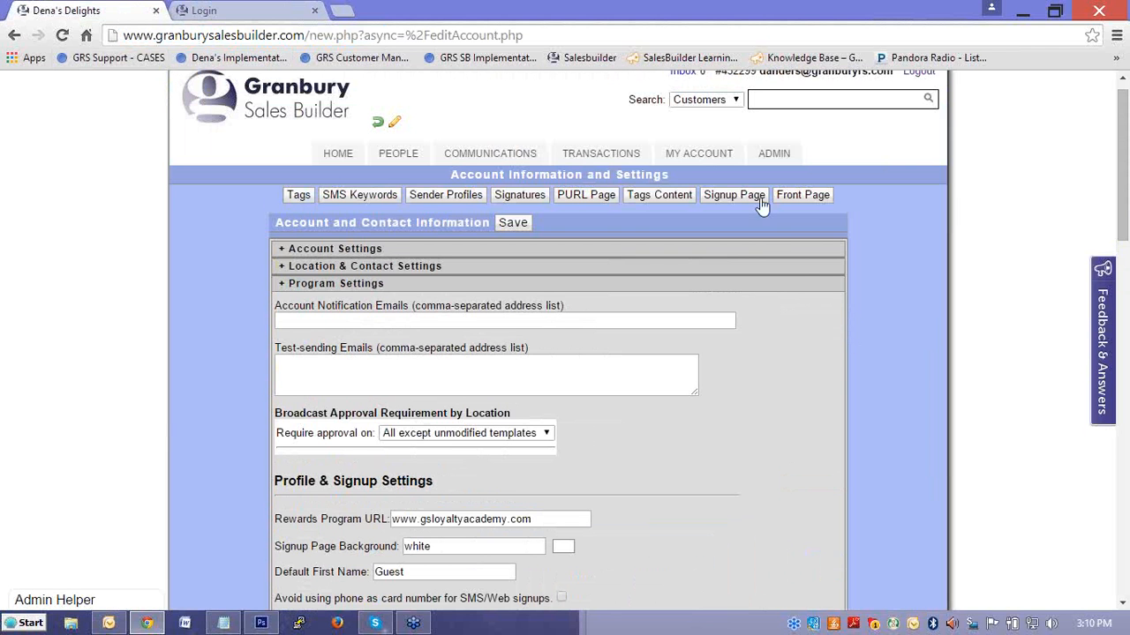
pyautogui.moveTo(695, 154)
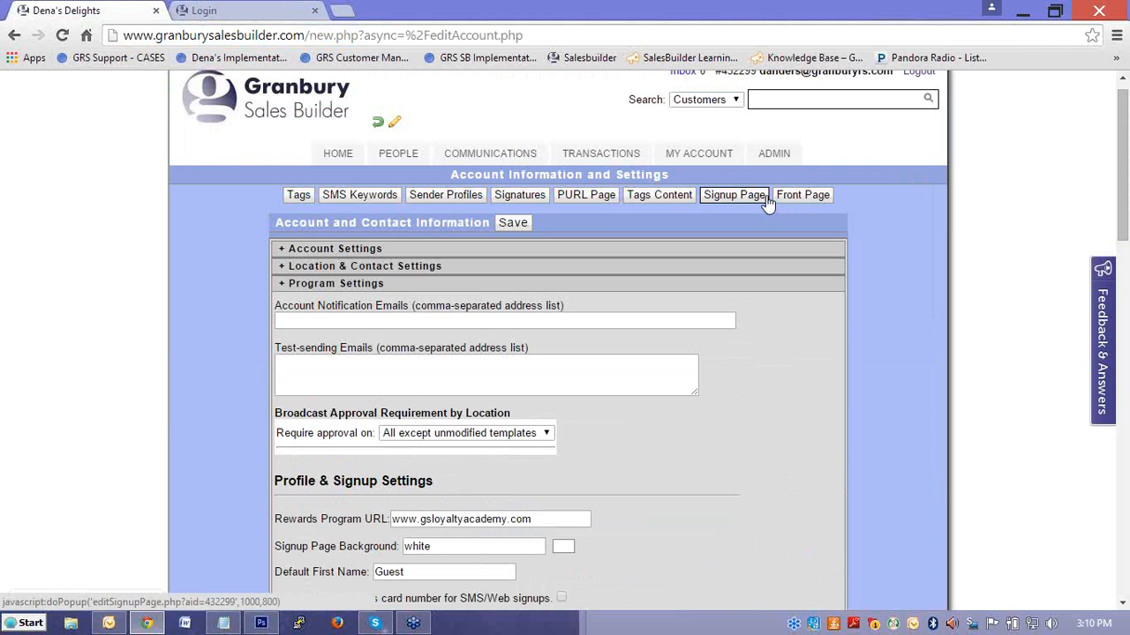
pyautogui.click(788, 202)
pyautogui.click(751, 200)
pyautogui.click(749, 194)
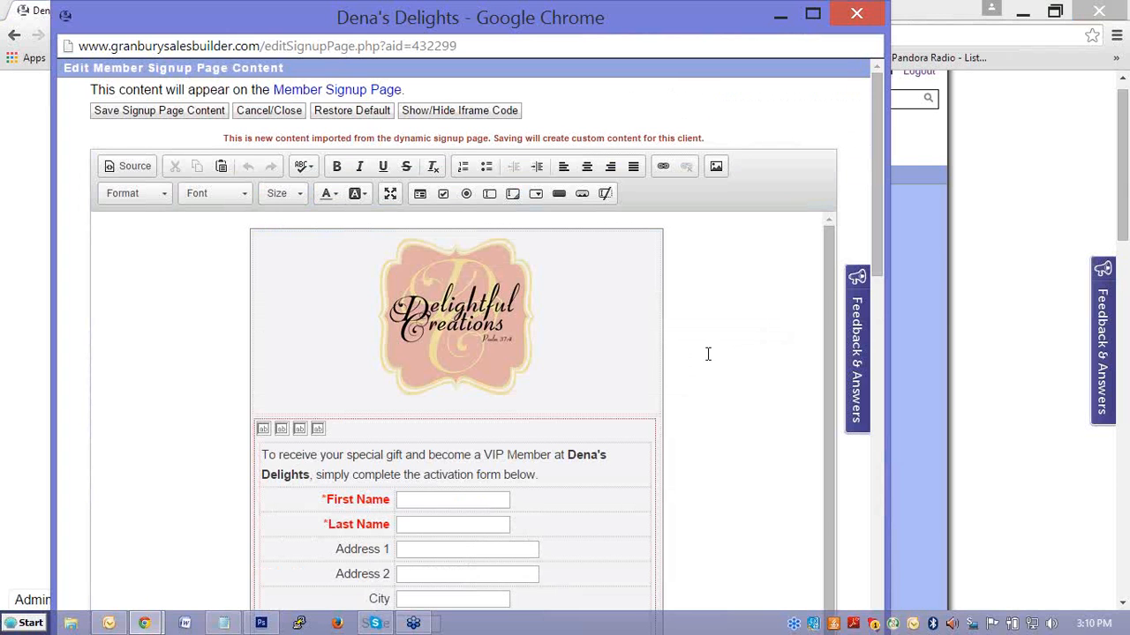
# Append "Already a member? Click here to log in." to the introductory paragraph above the First Name field, using the sentence stored in Notepad.
pyautogui.scroll(-1, 708, 343)
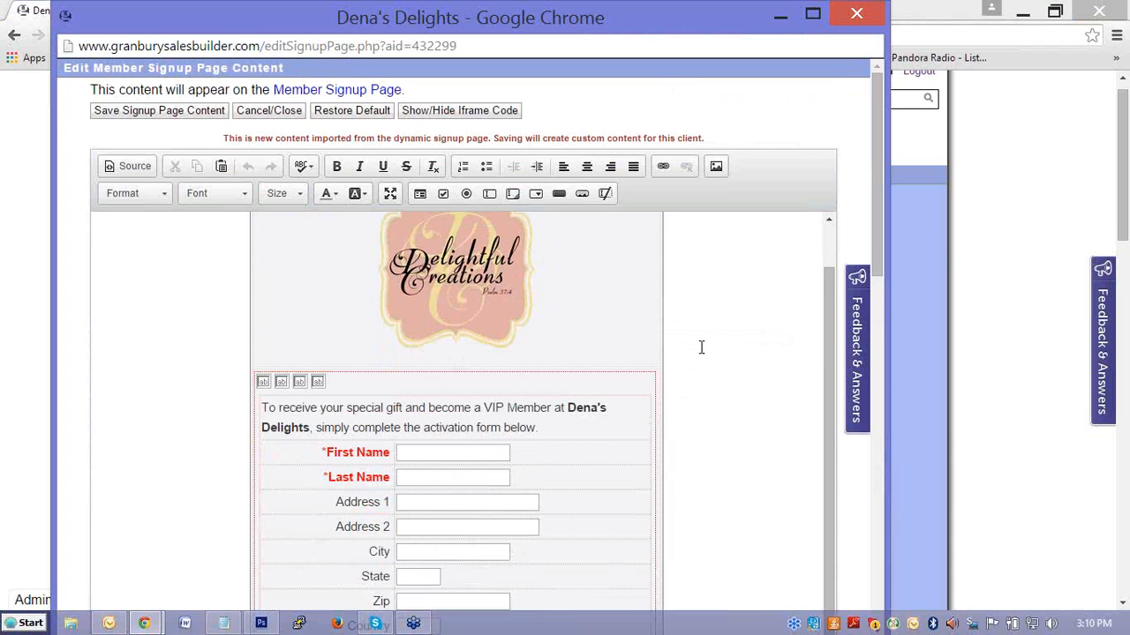
pyautogui.scroll(-1, 701, 347)
pyautogui.click(554, 346)
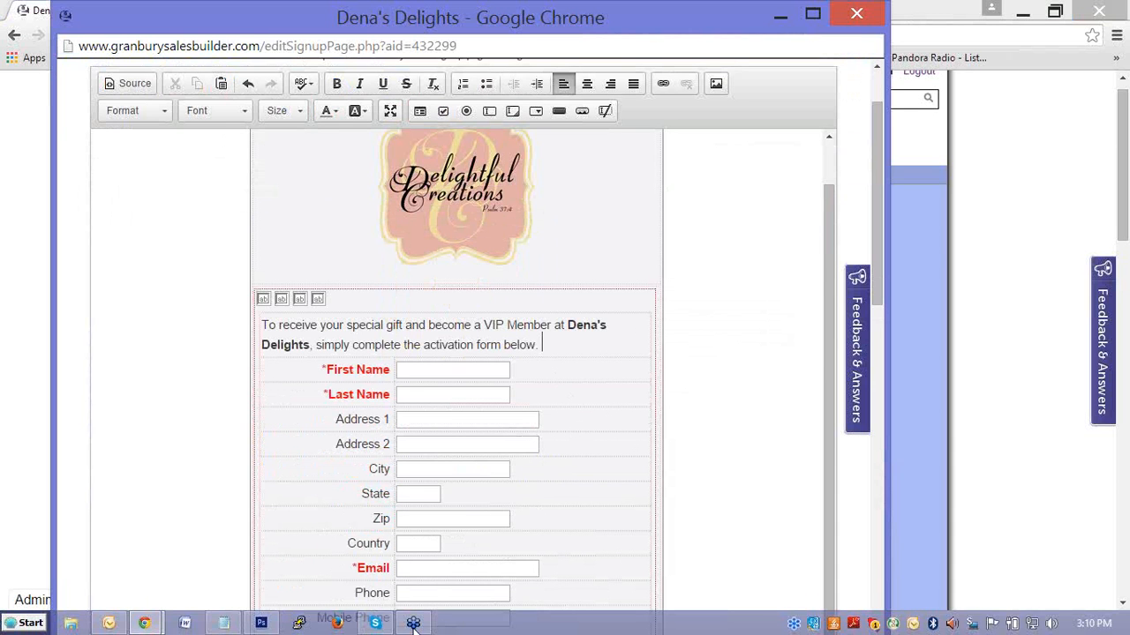
pyautogui.click(228, 626)
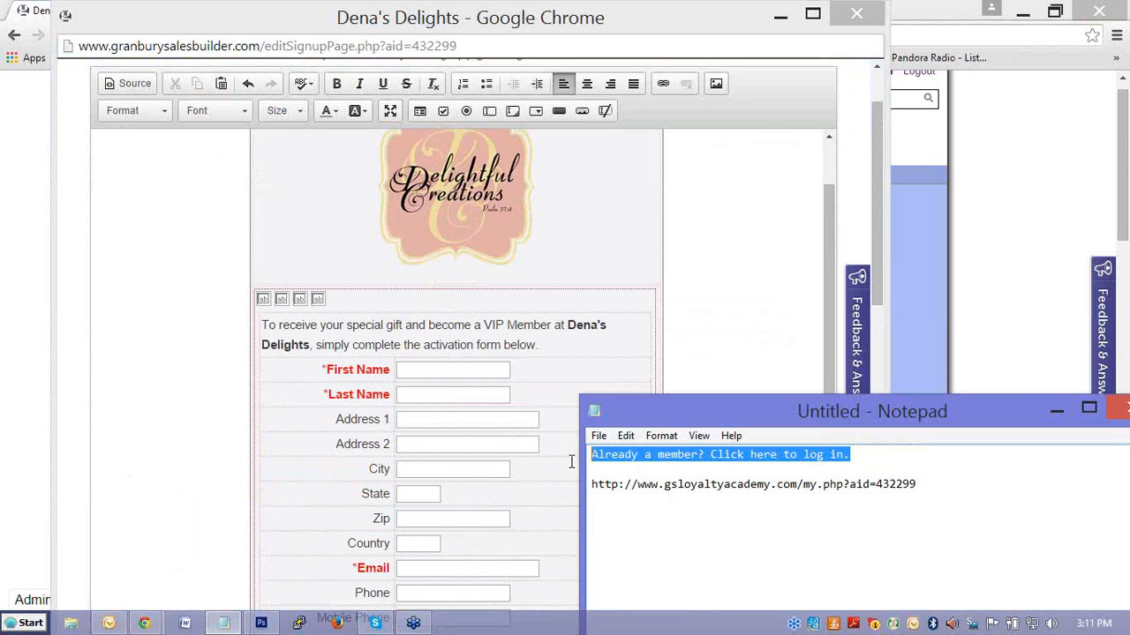
pyautogui.click(572, 395)
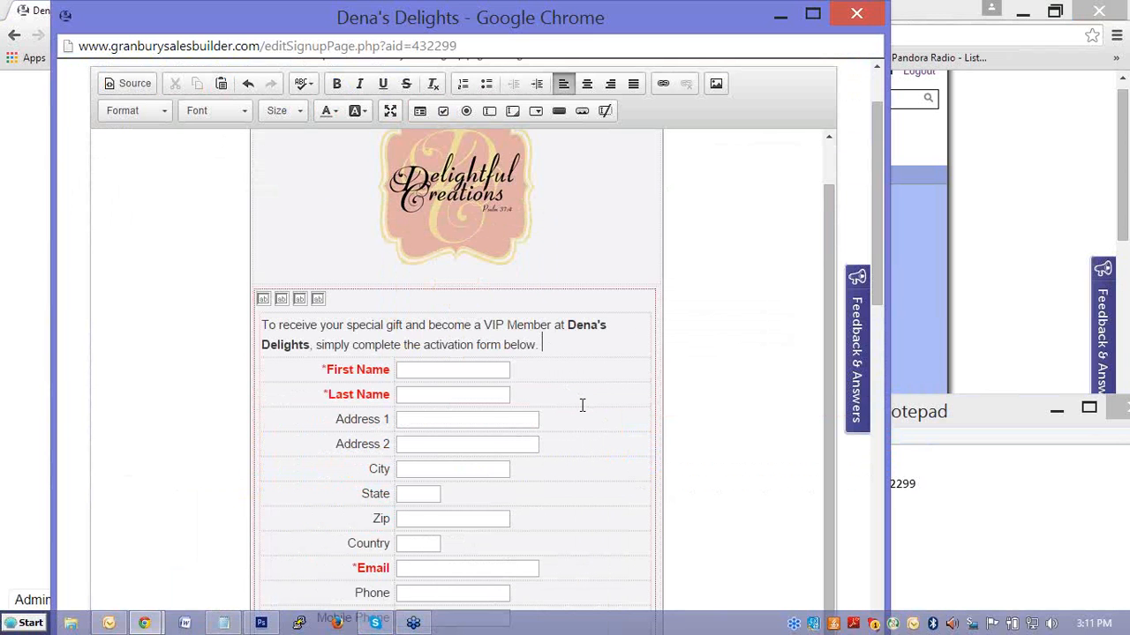
pyautogui.write('Already a member? Click here to log in.')
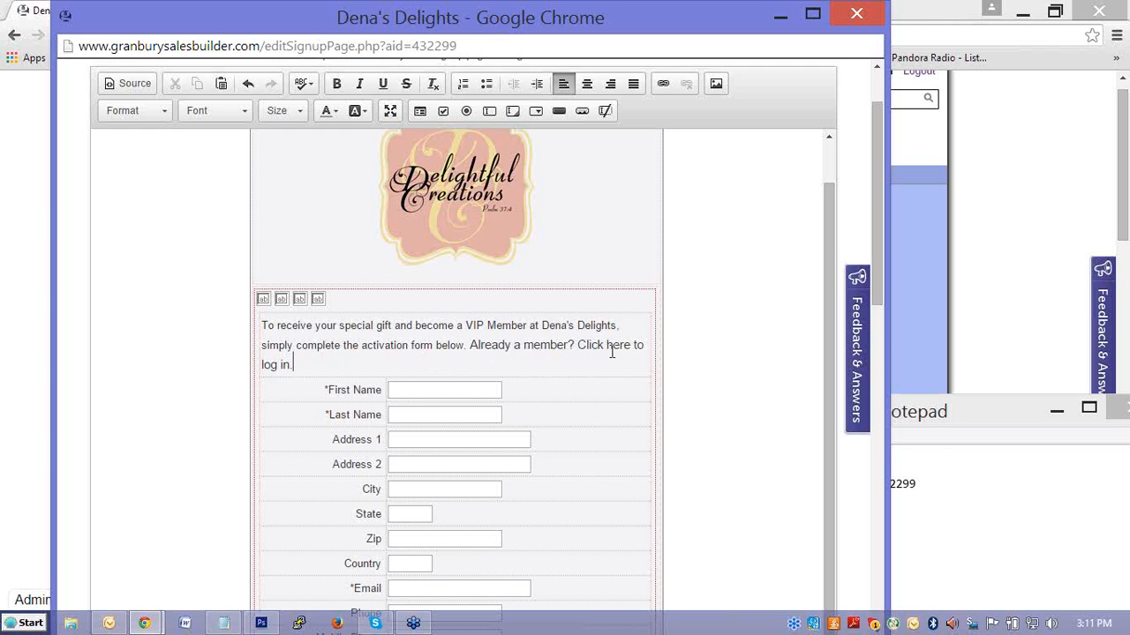
pyautogui.moveTo(631, 344); pyautogui.dragTo(578, 345)
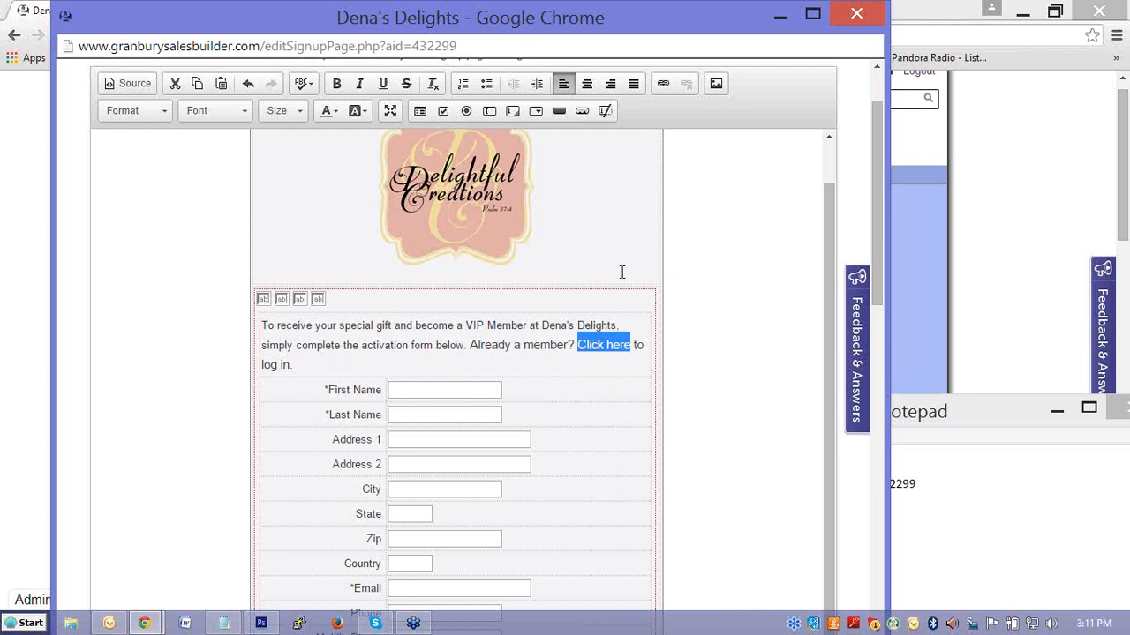
pyautogui.click(664, 86)
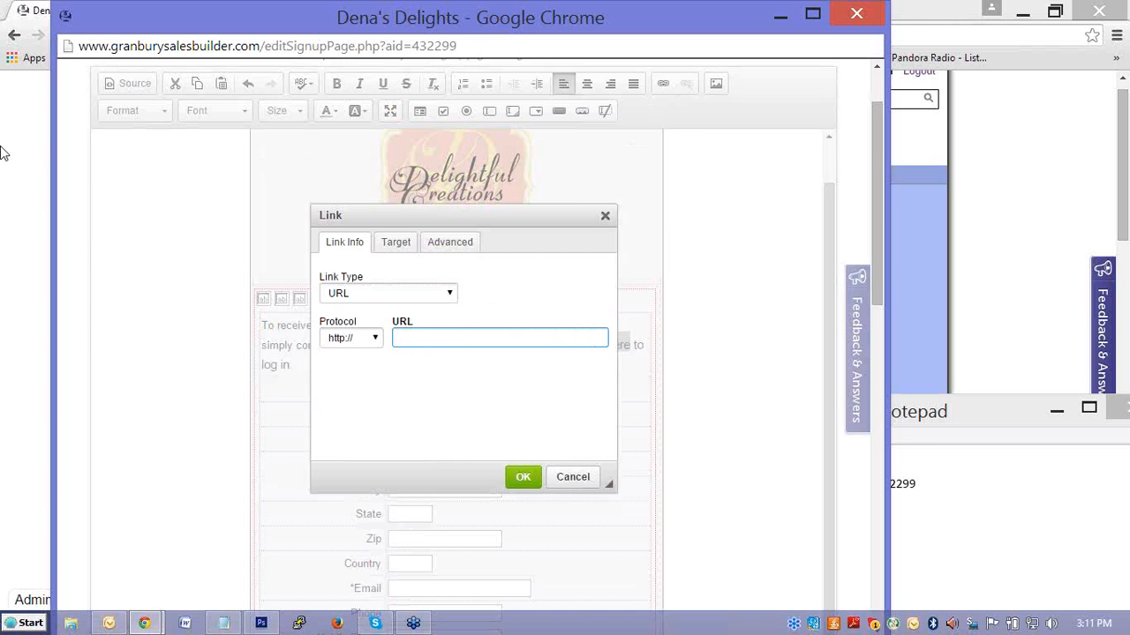
pyautogui.click(27, 91)
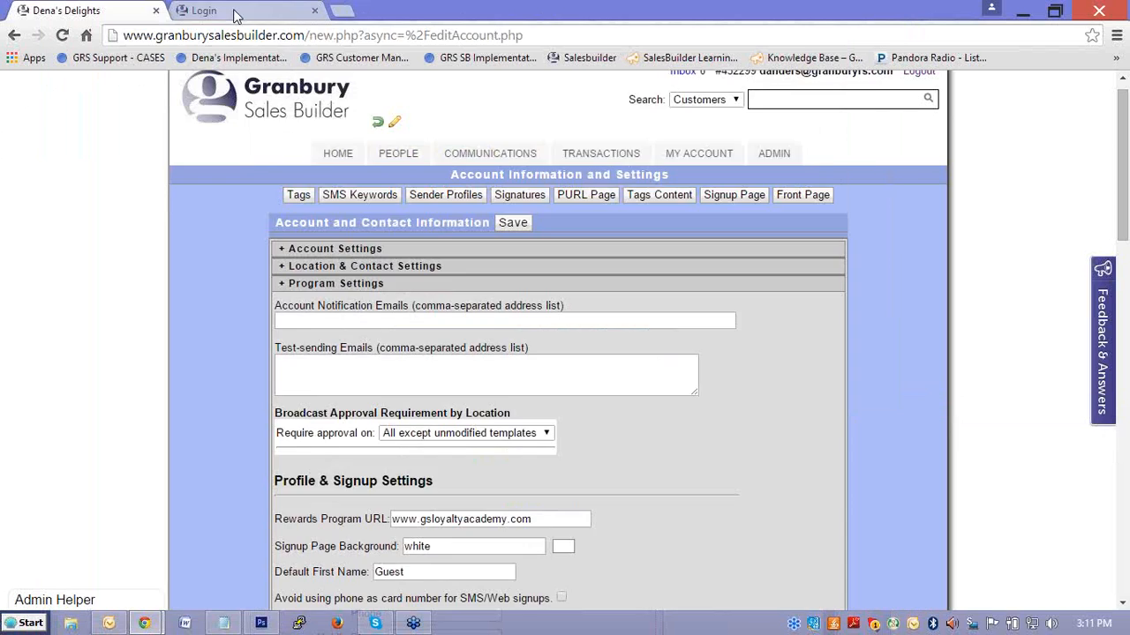
pyautogui.click(232, 12)
pyautogui.click(259, 35)
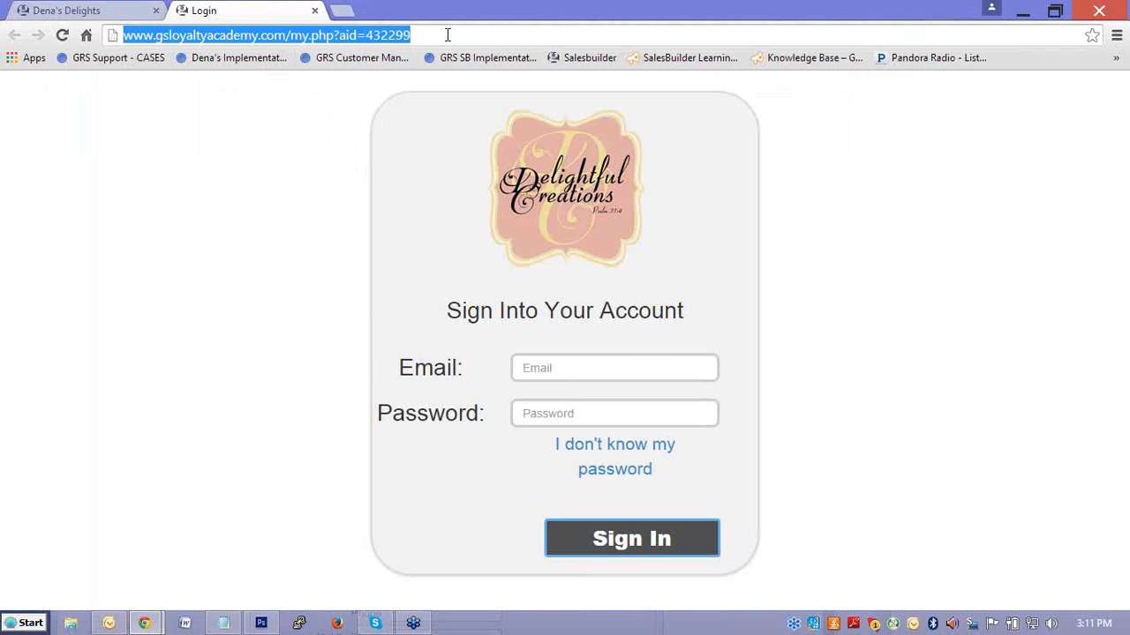
pyautogui.click(128, 13)
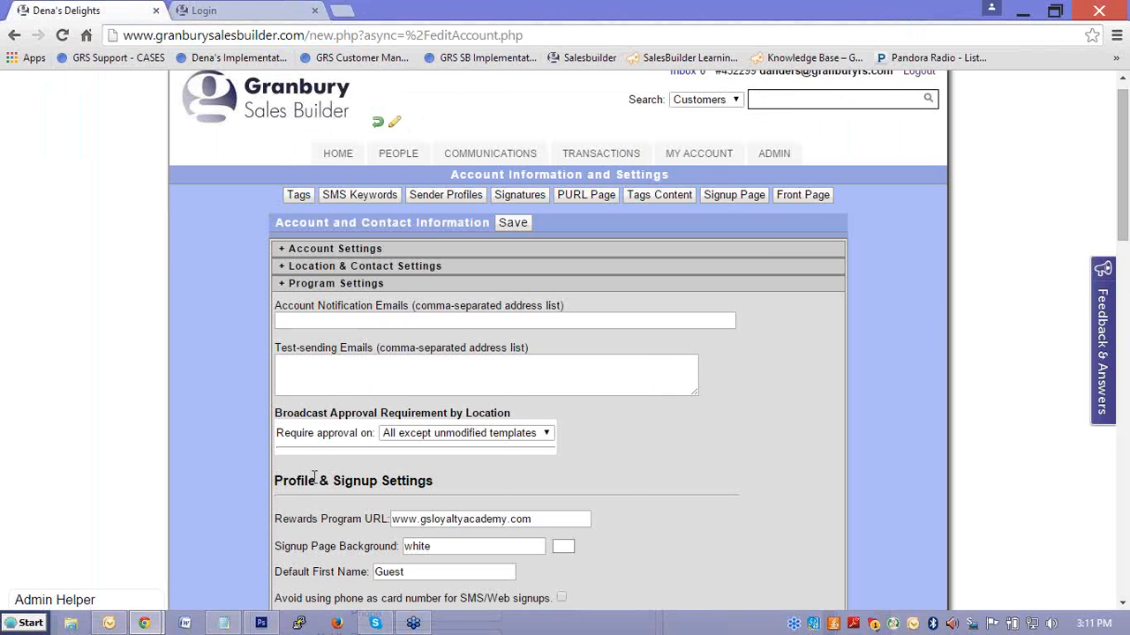
pyautogui.moveTo(143, 623)
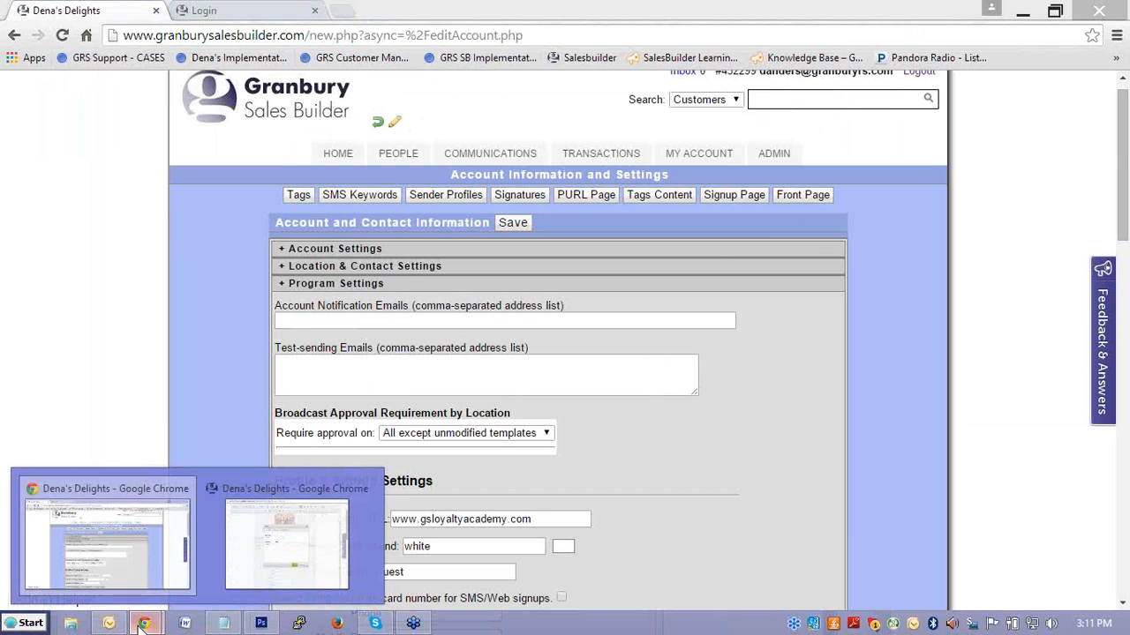
pyautogui.click(285, 494)
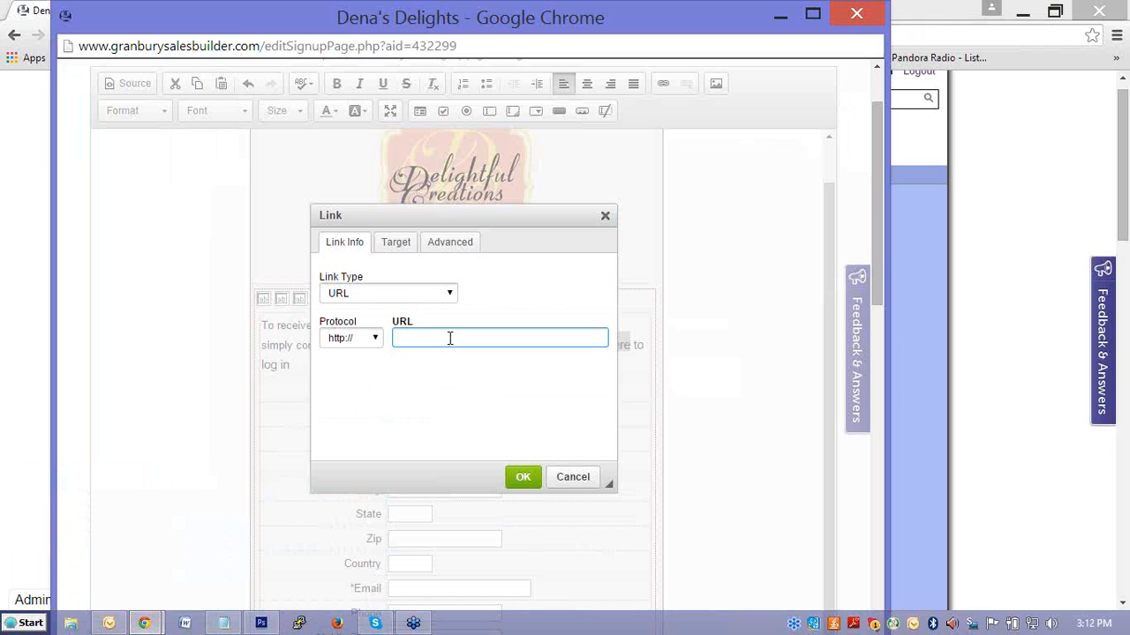
pyautogui.hotkey('ctrl', 'v')
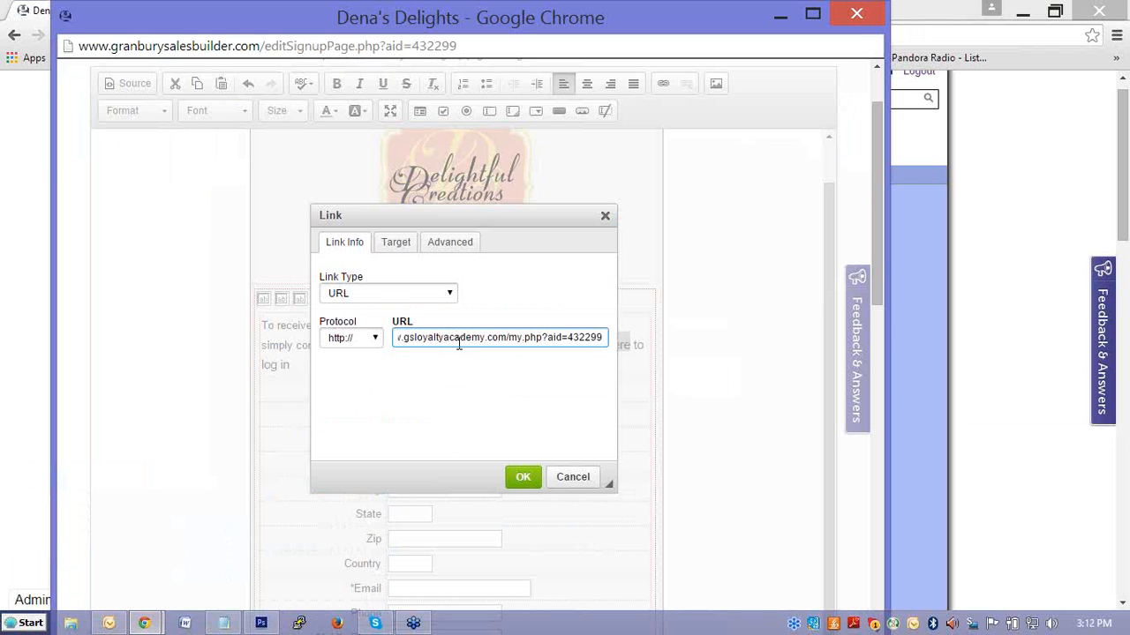
pyautogui.click(522, 481)
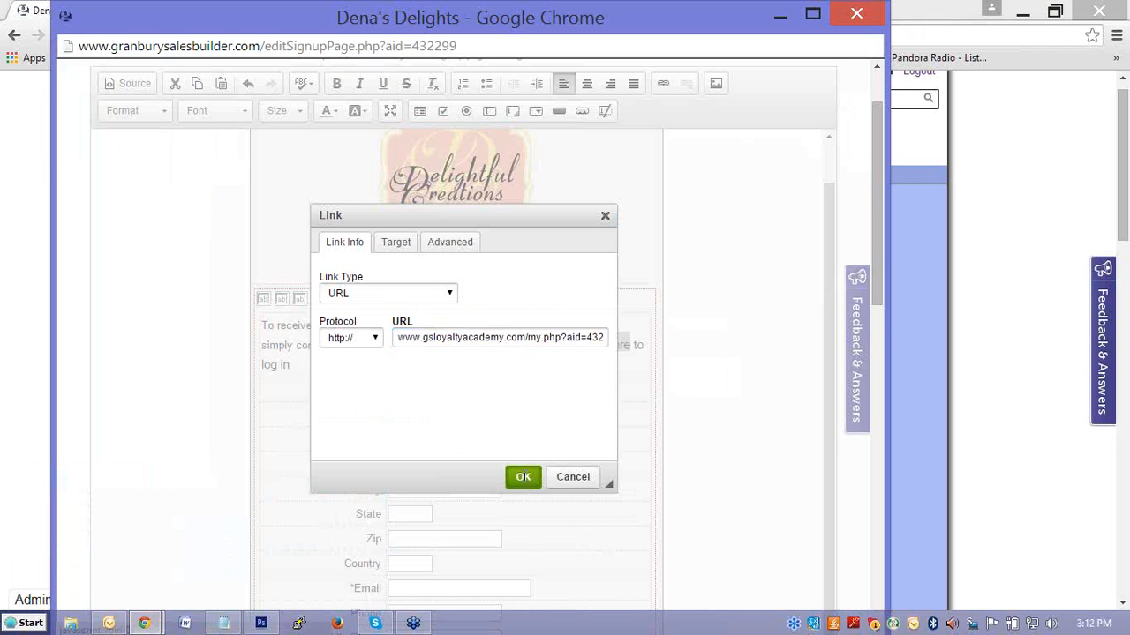
pyautogui.click(561, 369)
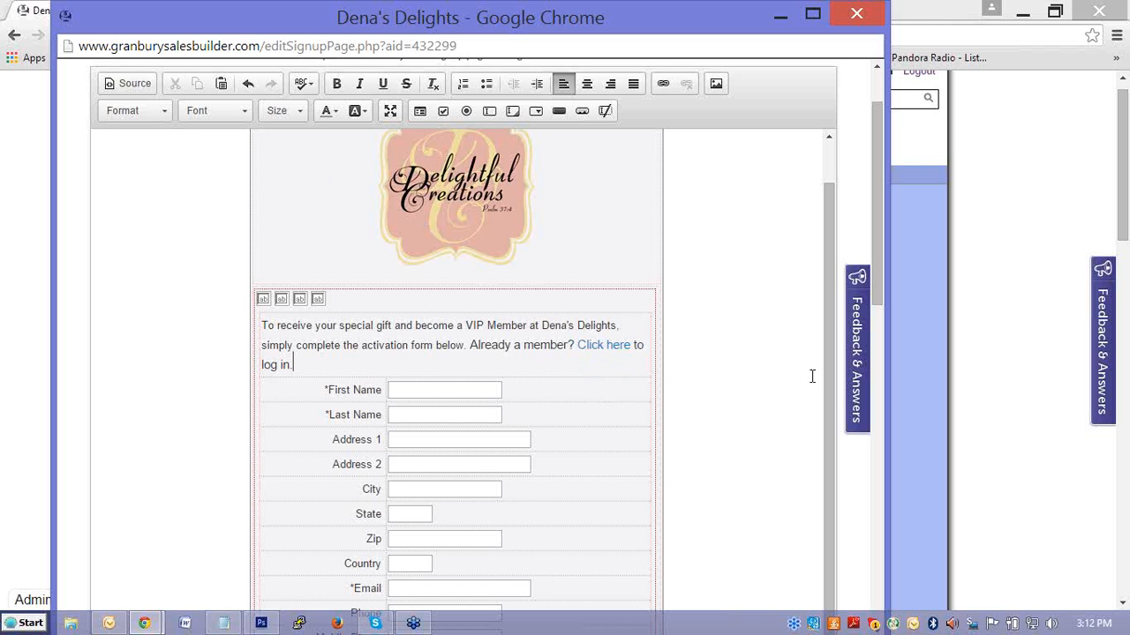
# Review the signup form down to its Submit Registration button and close the content editor without saving.
pyautogui.scroll(-3, 753, 400)
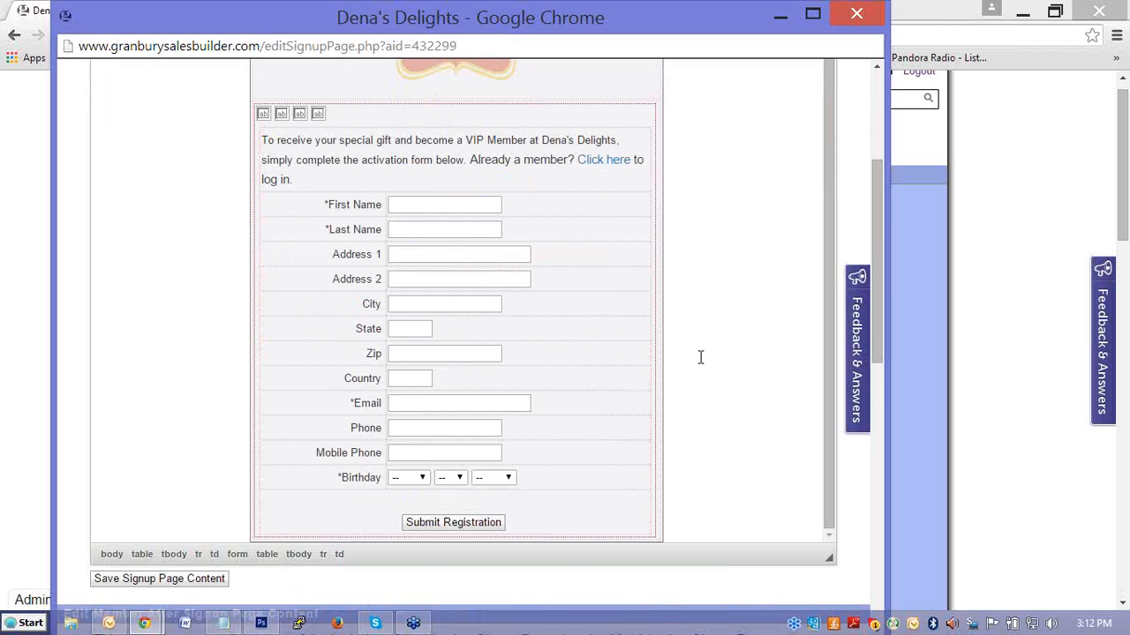
pyautogui.scroll(5, 699, 355)
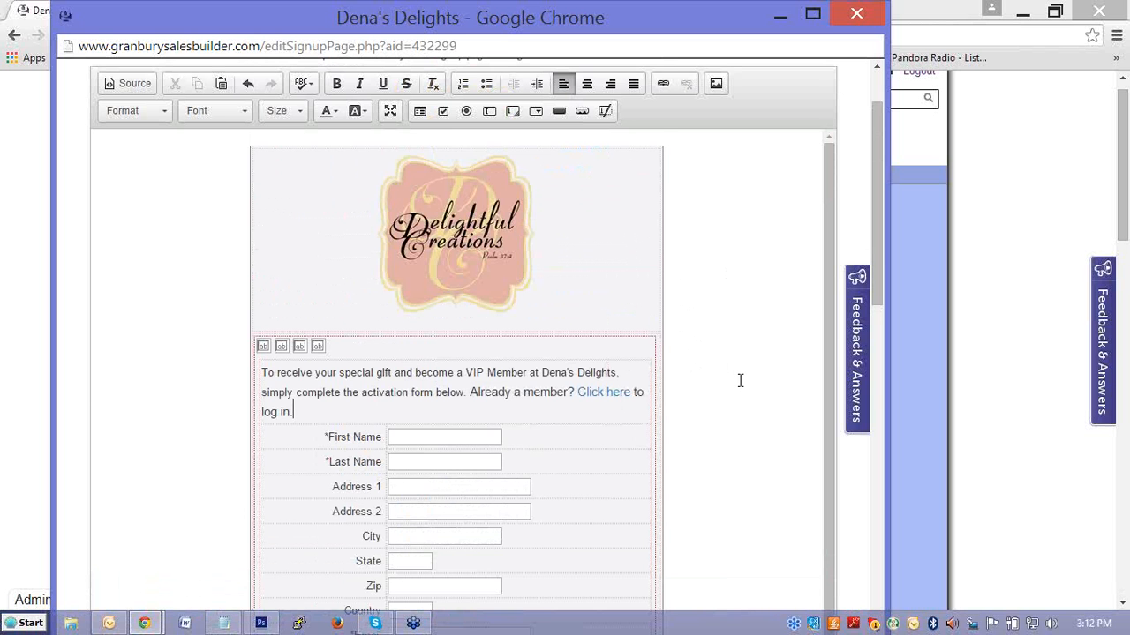
pyautogui.scroll(-1, 740, 381)
pyautogui.scroll(-3, 740, 380)
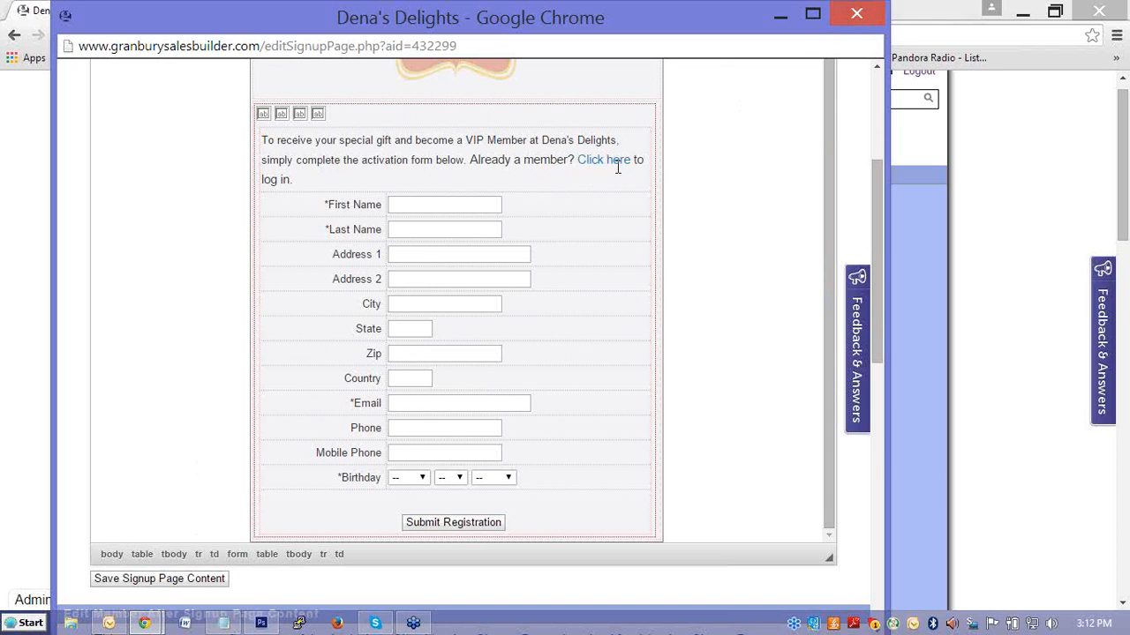
pyautogui.click(856, 16)
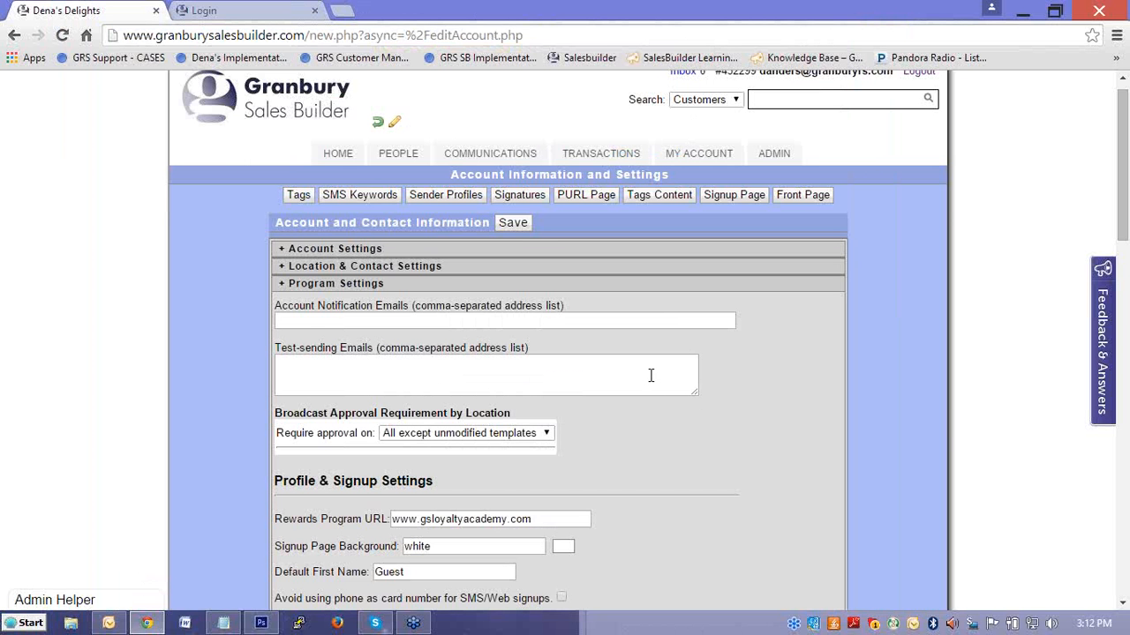
# Try to switch the Customer Login/Signin Type to Card ID & Mobile and save the account settings.
pyautogui.scroll(-3, 642, 369)
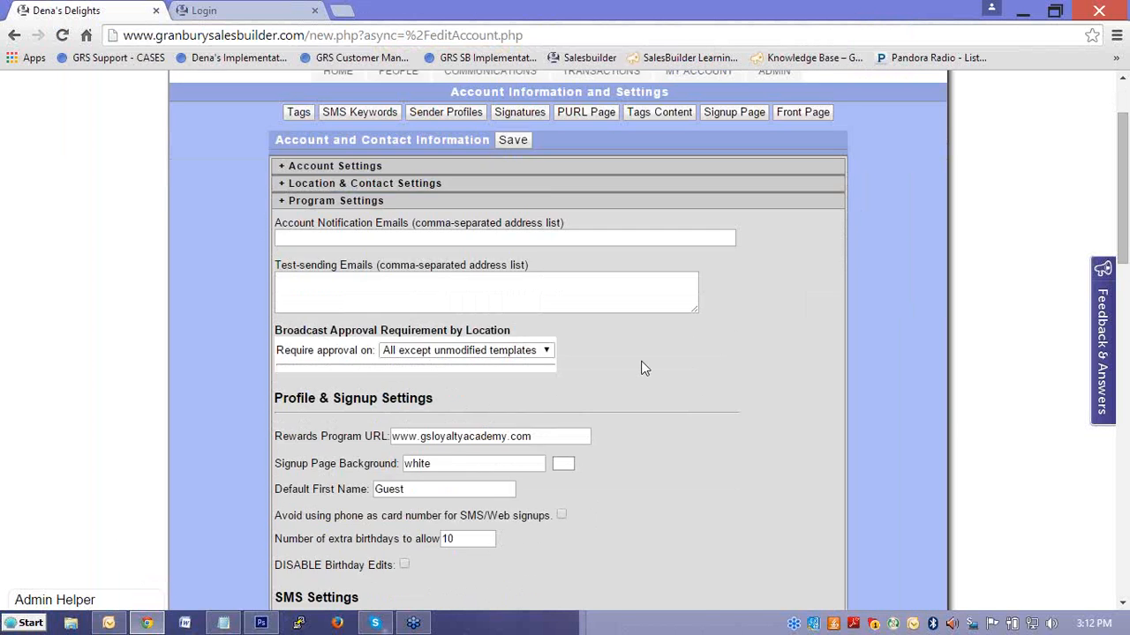
pyautogui.scroll(-2, 630, 345)
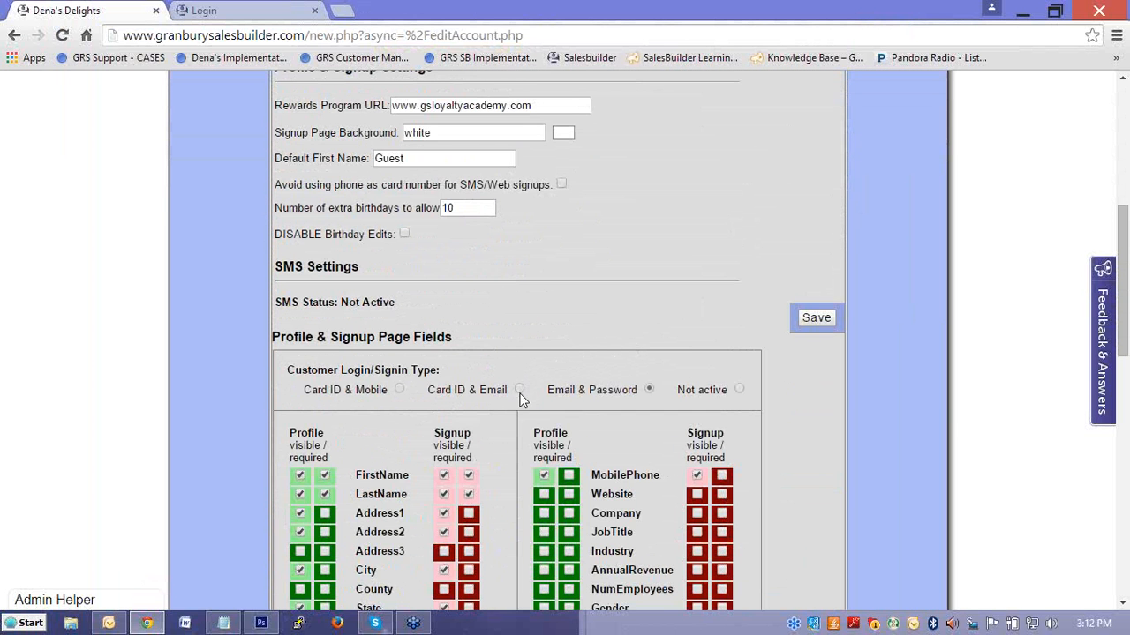
pyautogui.click(399, 389)
pyautogui.click(812, 324)
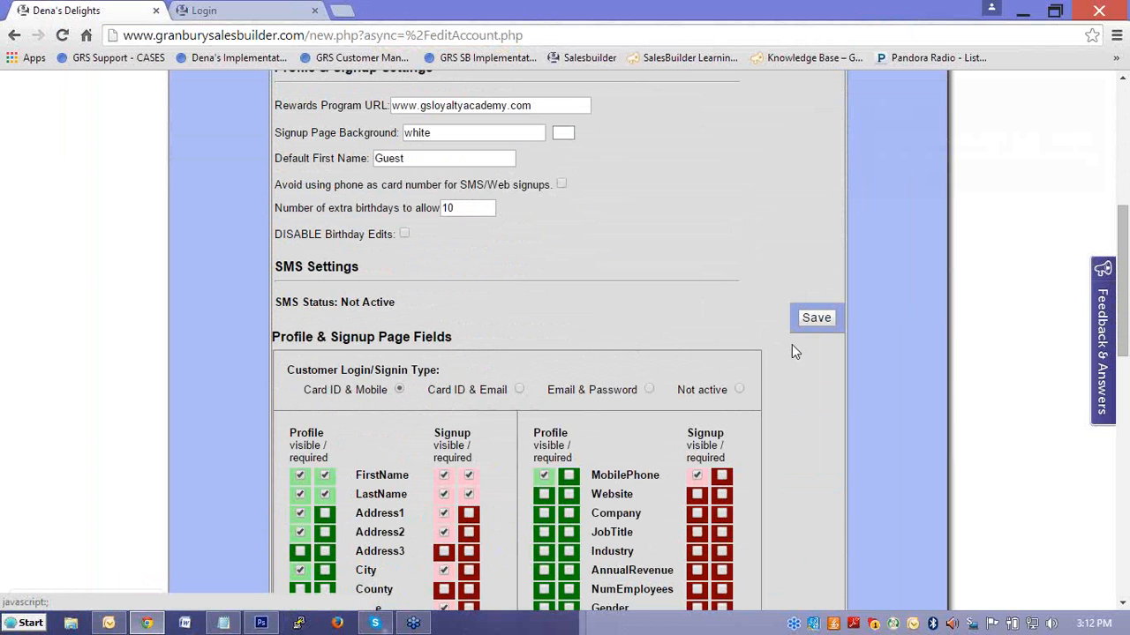
# Reload the customer login page to check which sign-in fields it asks for.
pyautogui.click(231, 10)
pyautogui.click(62, 35)
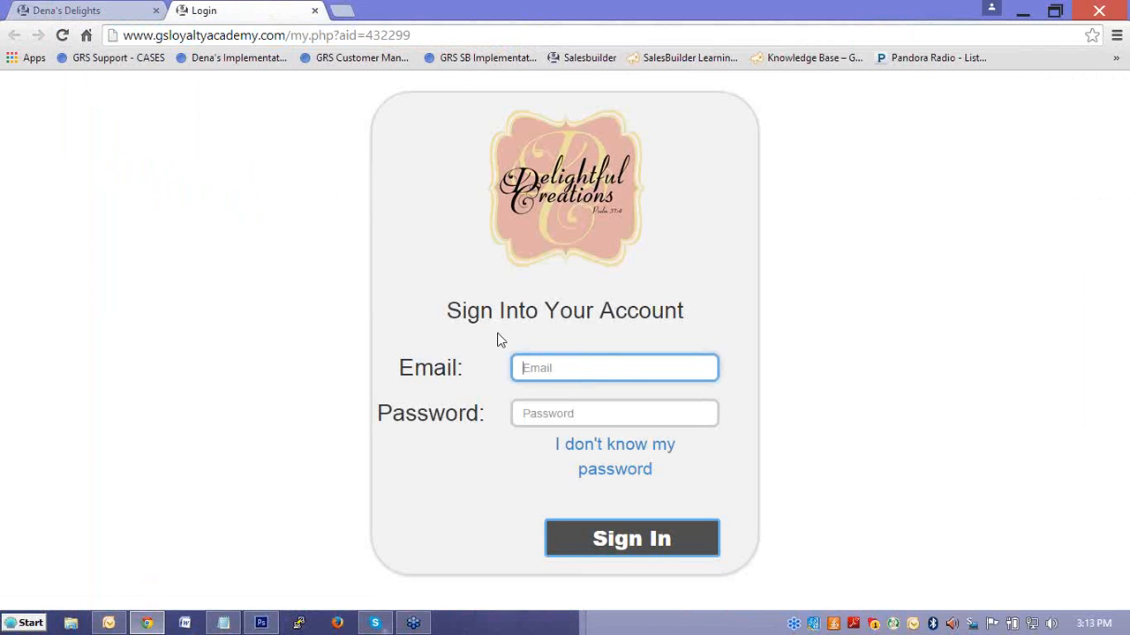
pyautogui.click(64, 33)
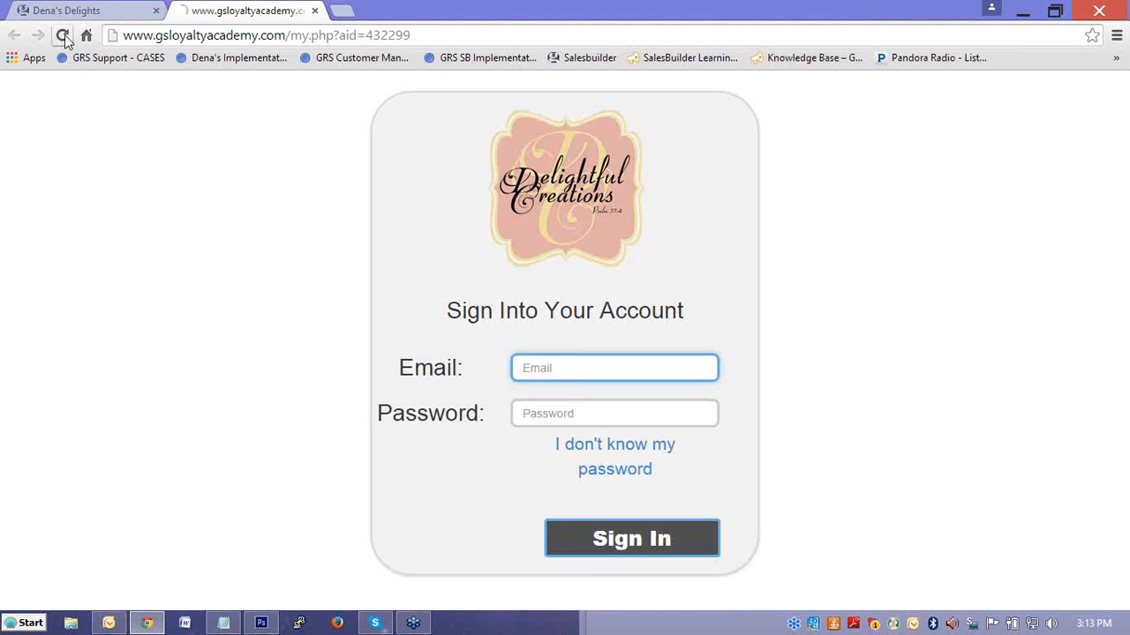
# Try saving the Card ID & Mobile login type again, recheck the reloaded customer login page and close it.
pyautogui.click(121, 16)
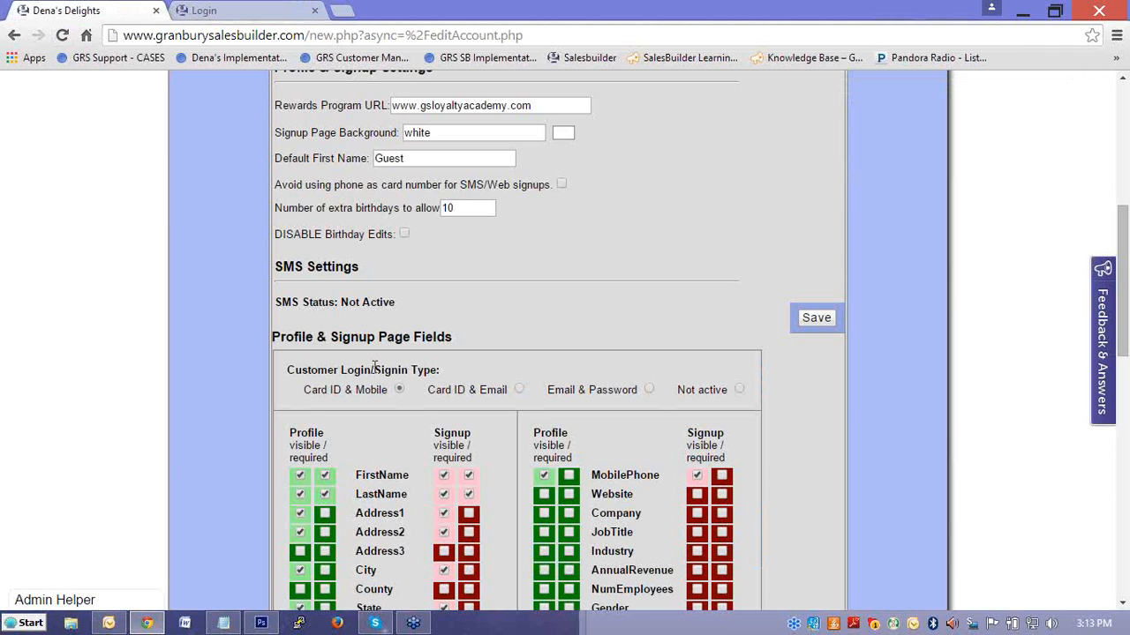
pyautogui.click(814, 323)
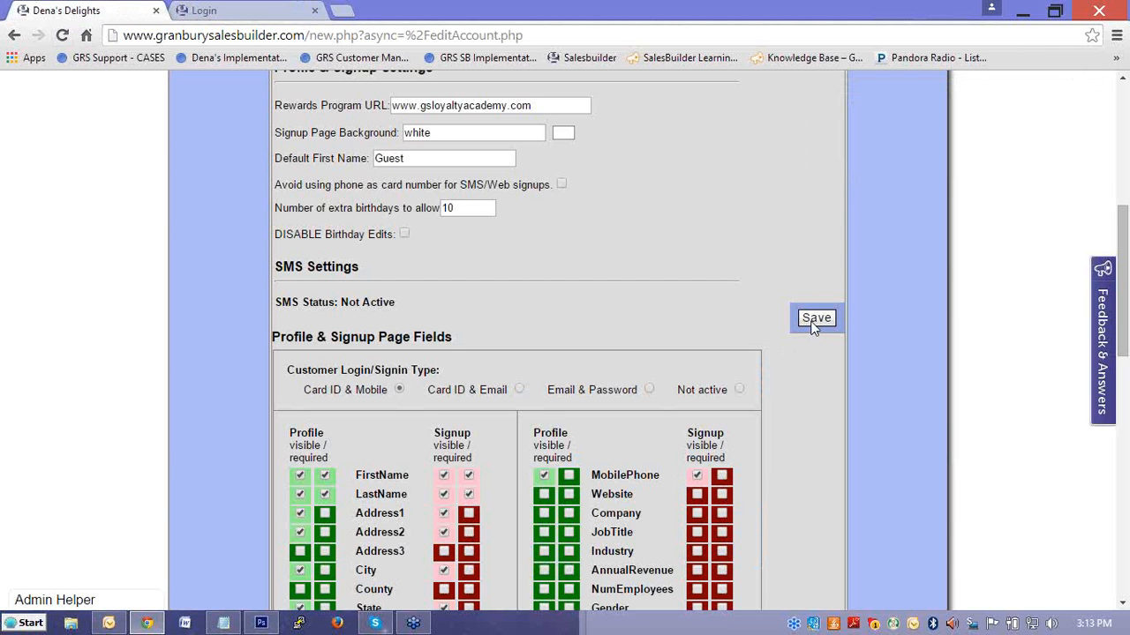
pyautogui.click(257, 12)
pyautogui.click(63, 35)
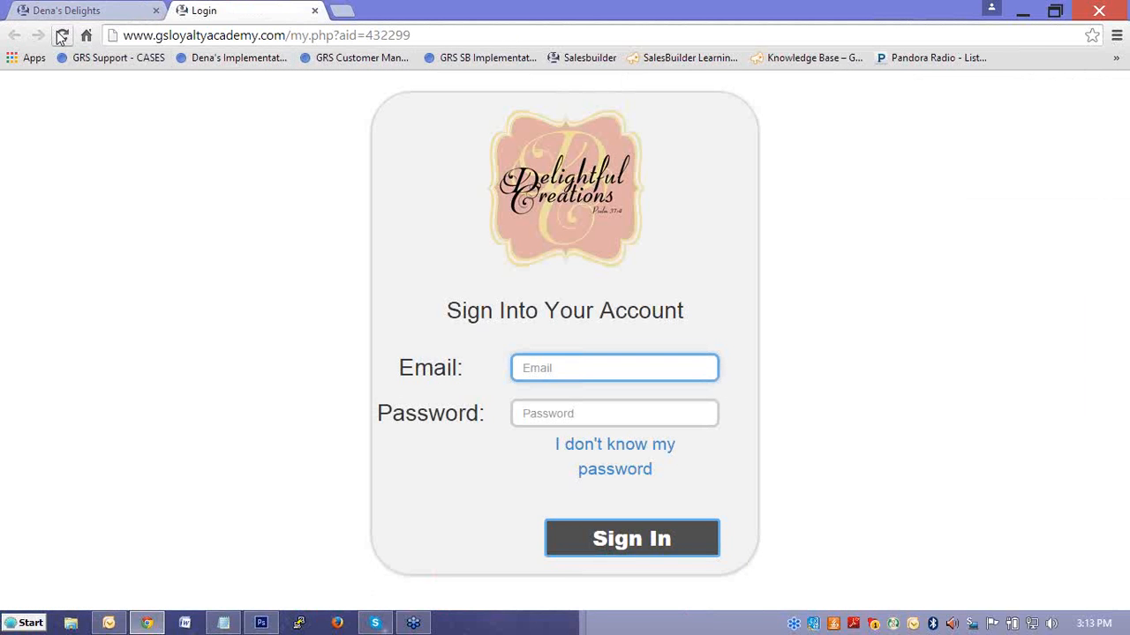
pyautogui.click(316, 10)
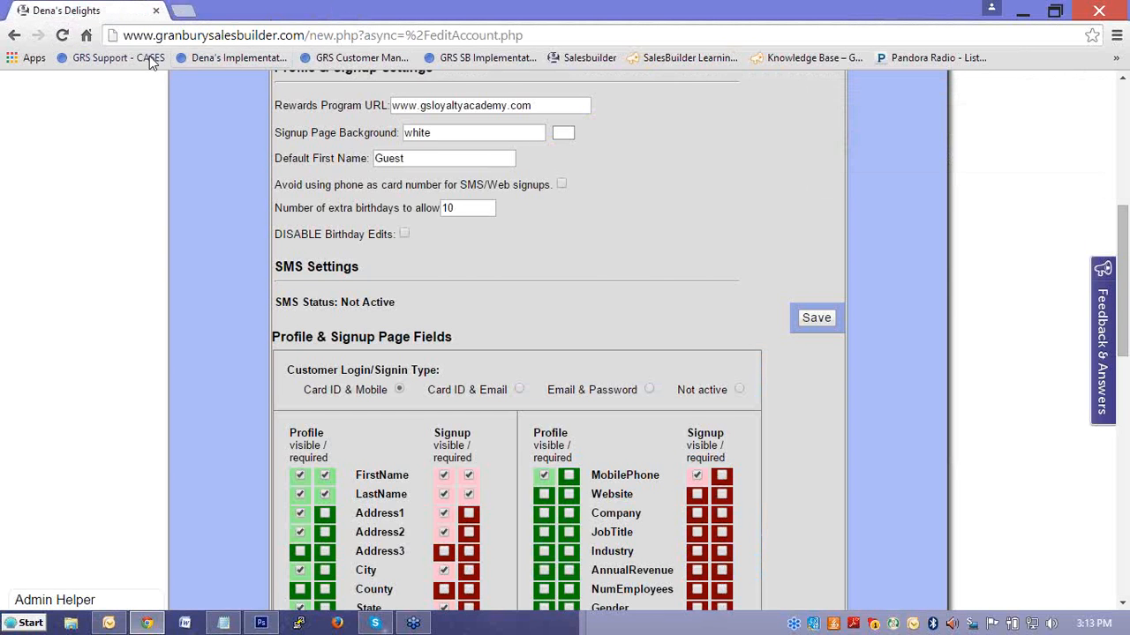
# Open the customer login page from the account's home dashboard and select its web address.
pyautogui.scroll(5, 262, 170)
pyautogui.click(344, 179)
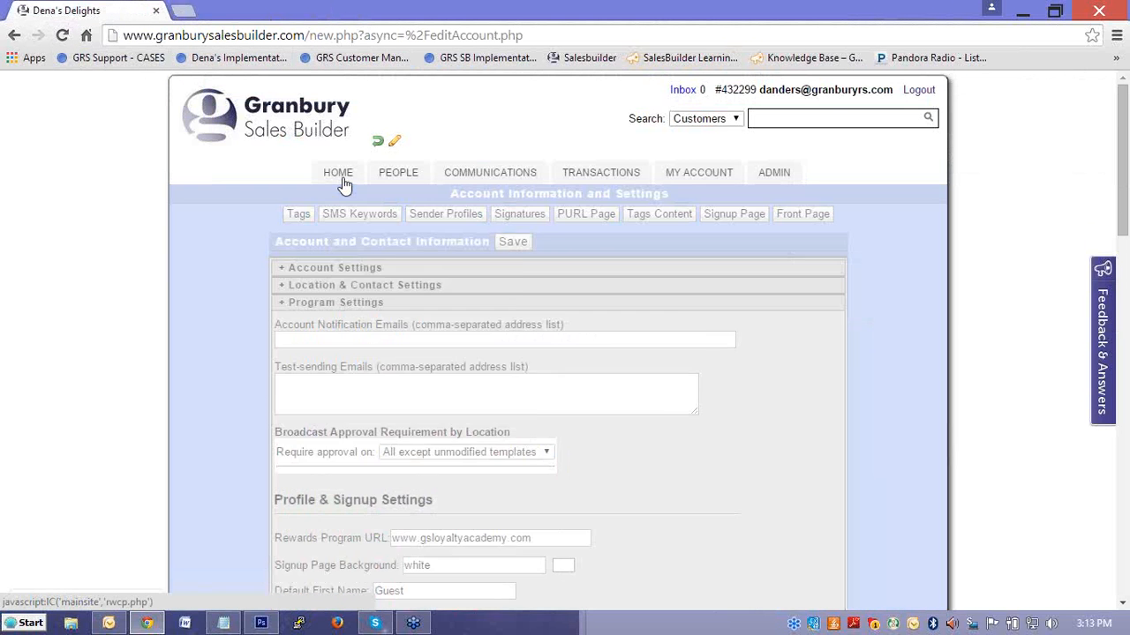
pyautogui.click(813, 375)
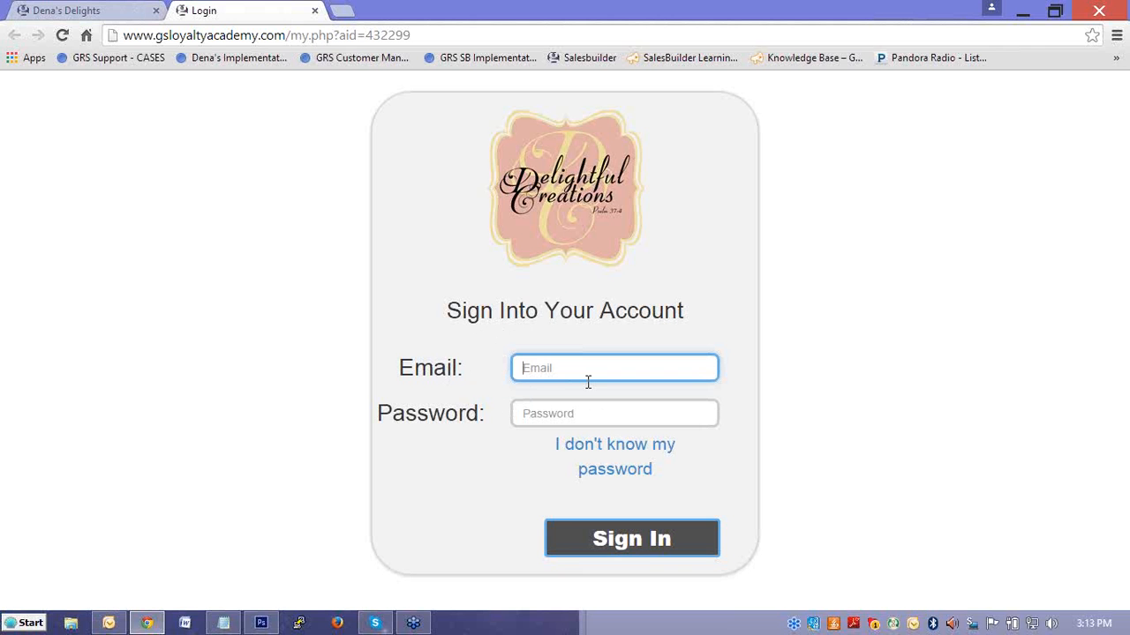
pyautogui.click(92, 9)
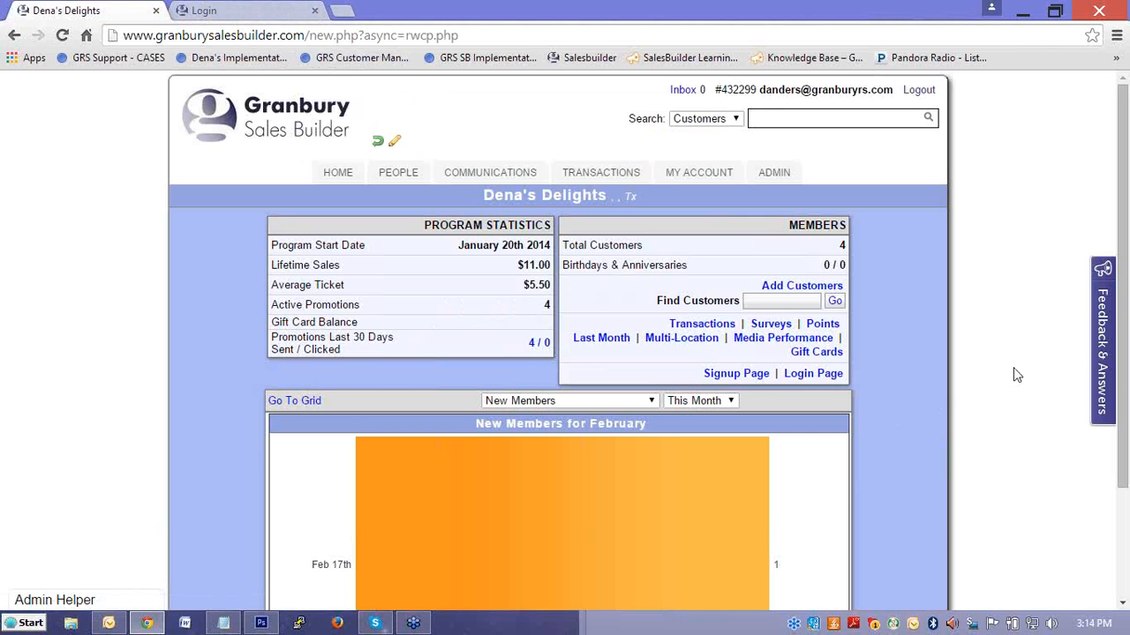
pyautogui.click(294, 12)
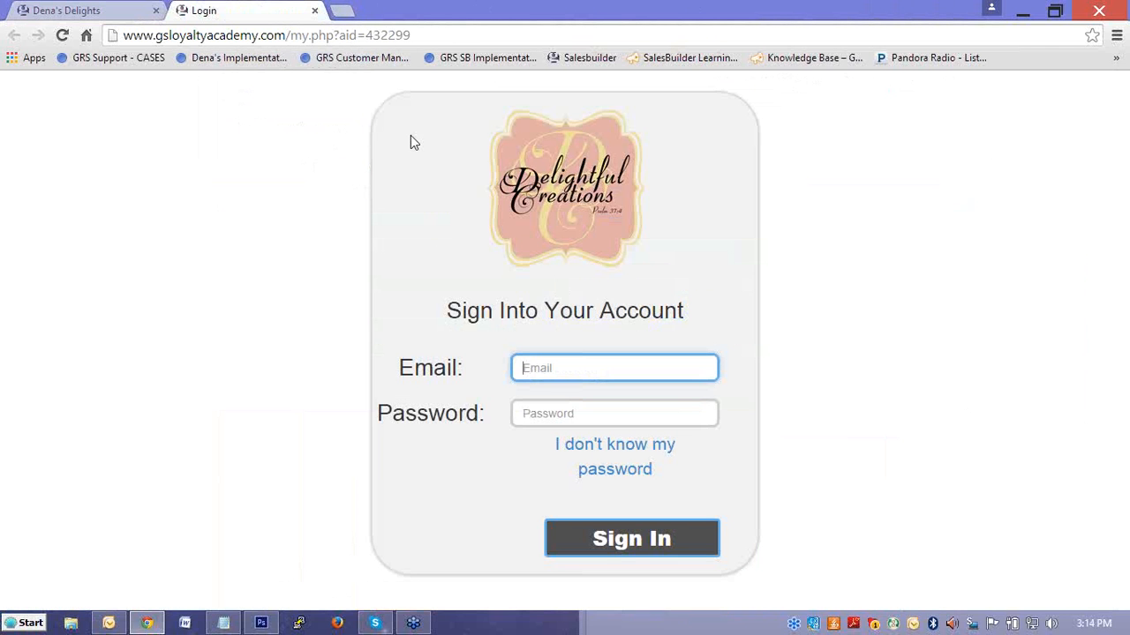
pyautogui.click(418, 32)
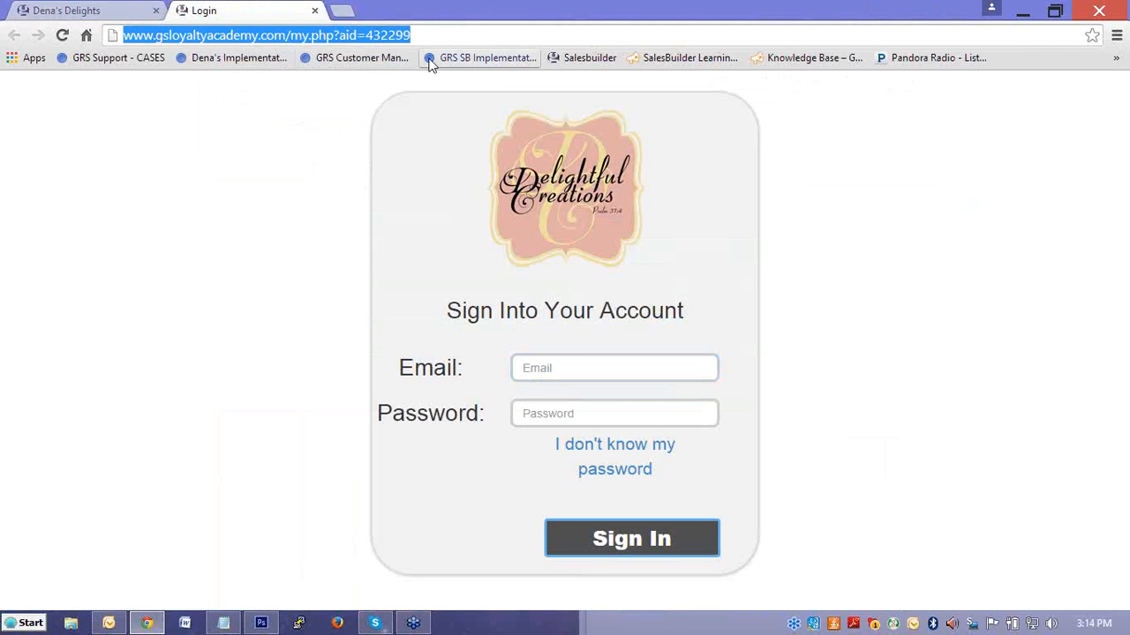